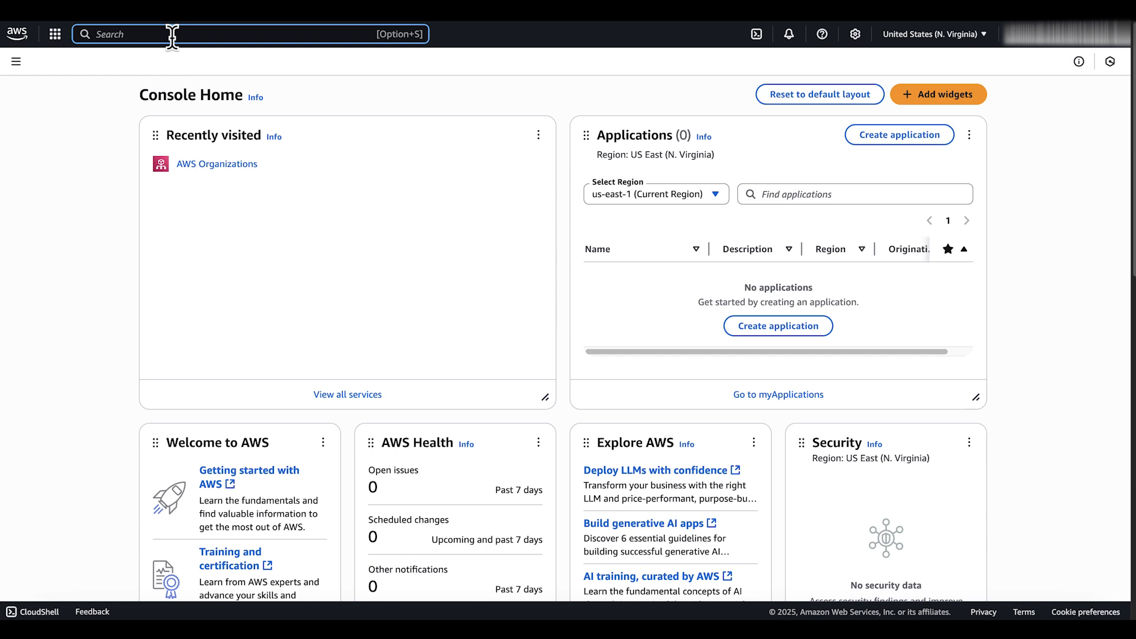
Find the AWS Organizations service through the console search and open it
type("AWS Orgni")
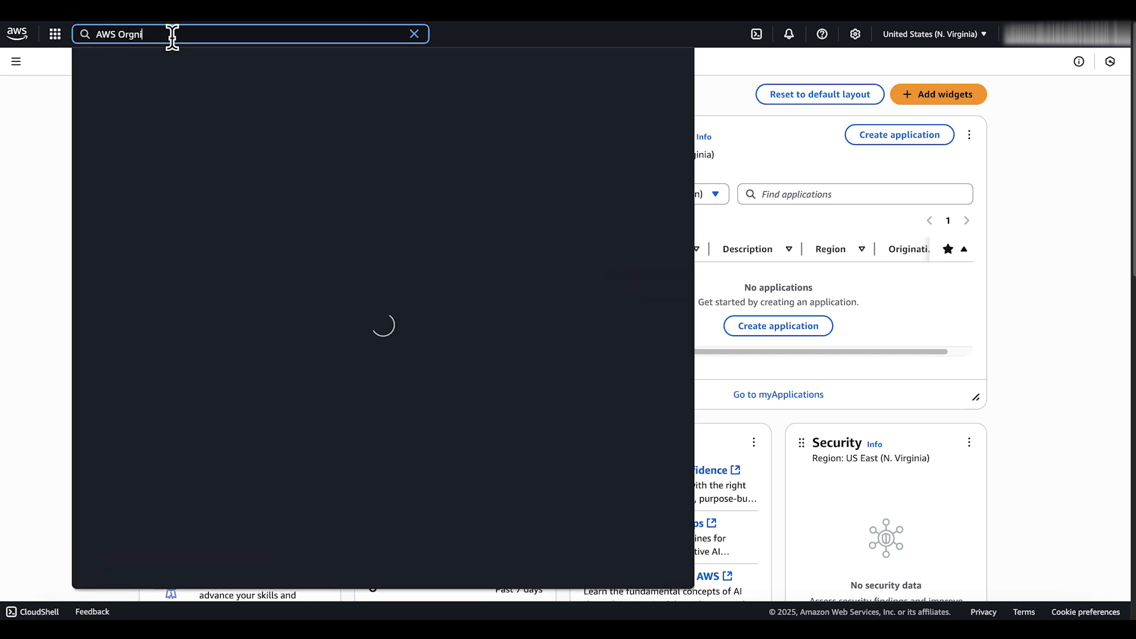
type("zations")
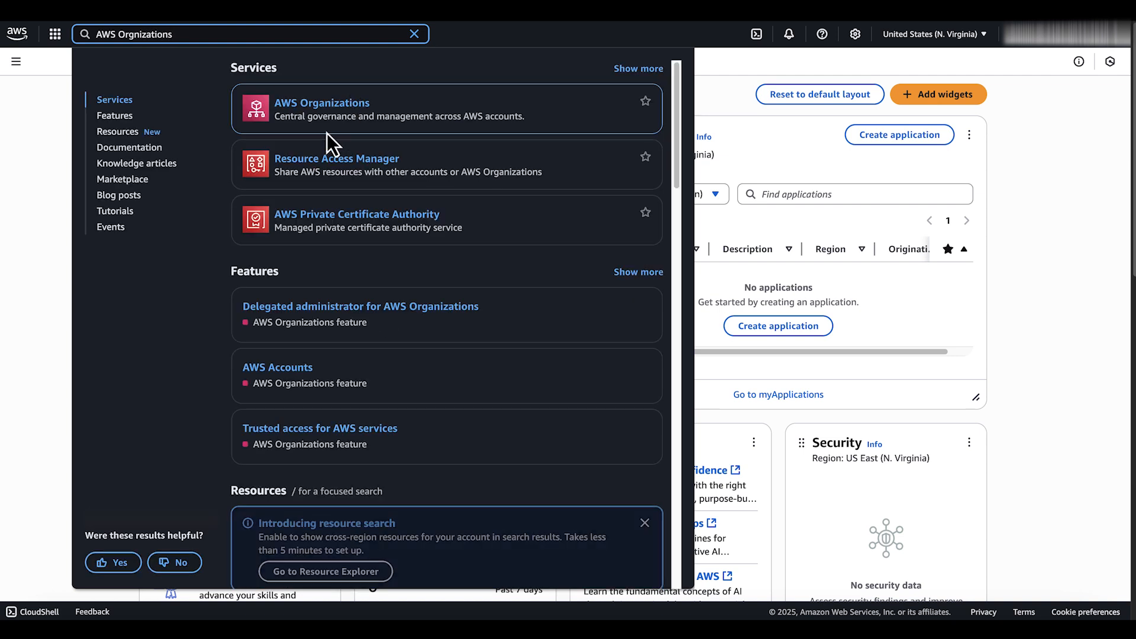
left_click(340, 108)
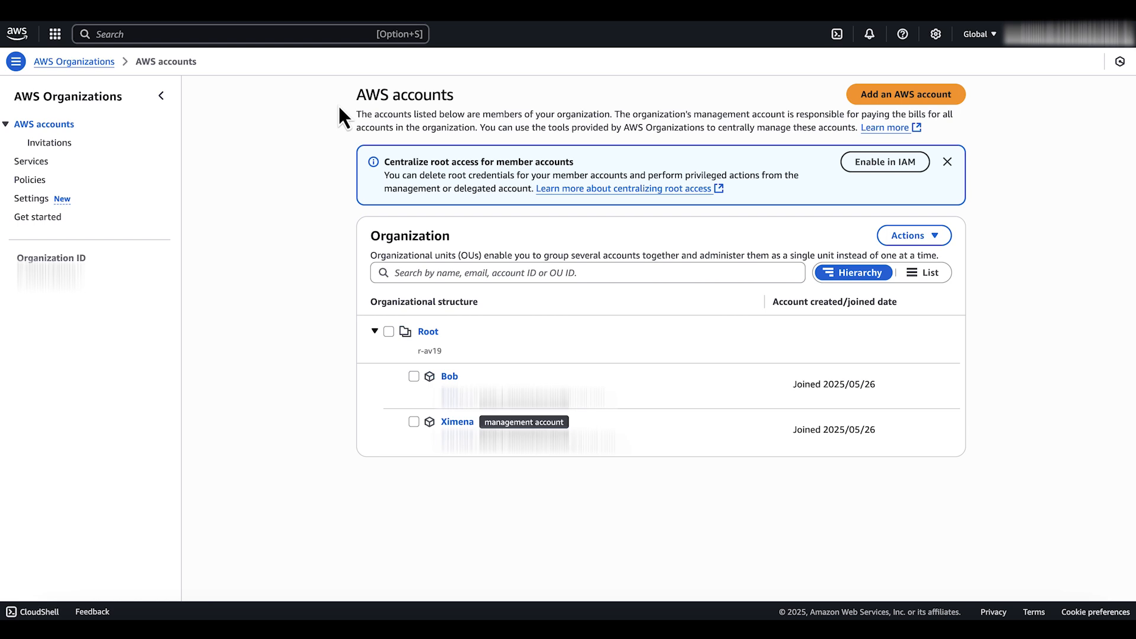
Enable tag policies among the organization's supported policy types
left_click(27, 181)
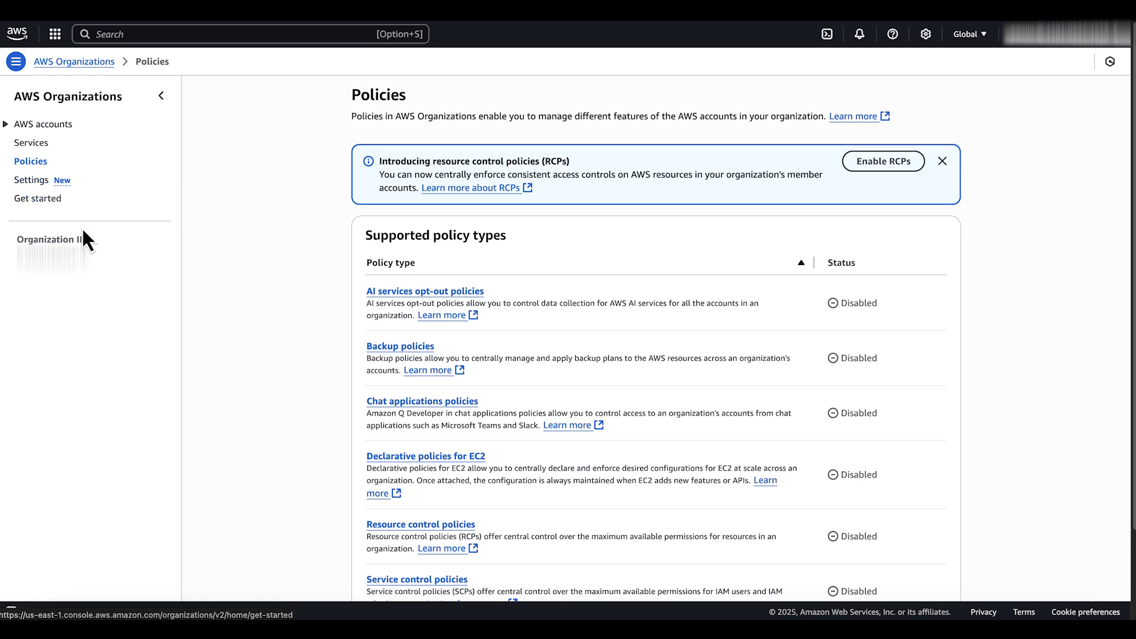
scroll(413, 356, "up", 1)
scroll(472, 408, "down", 2)
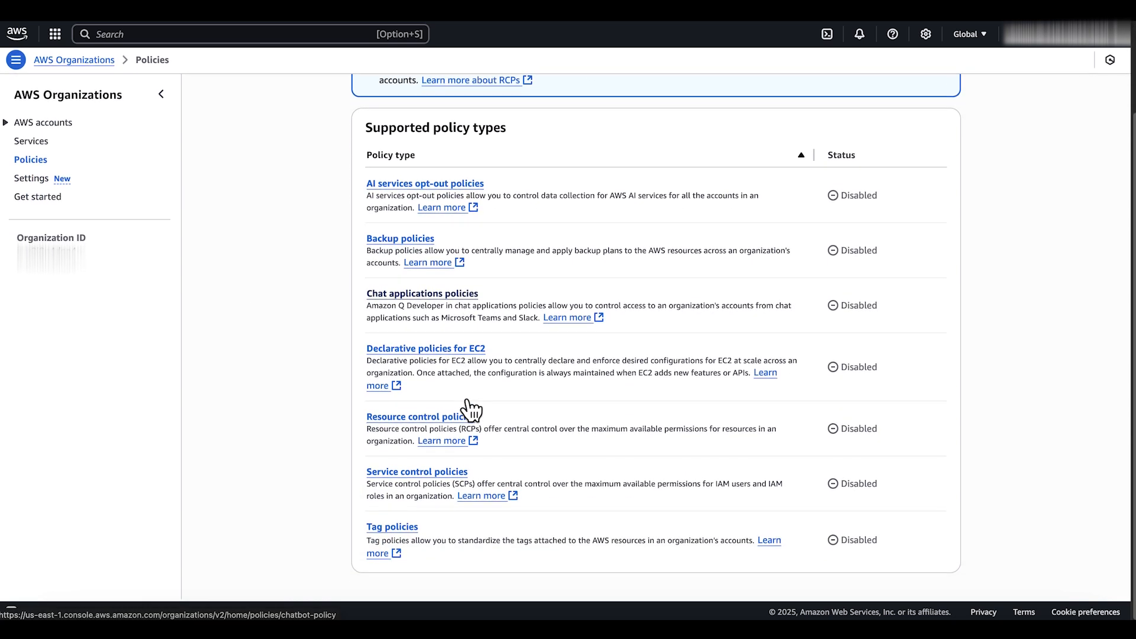
left_click(395, 531)
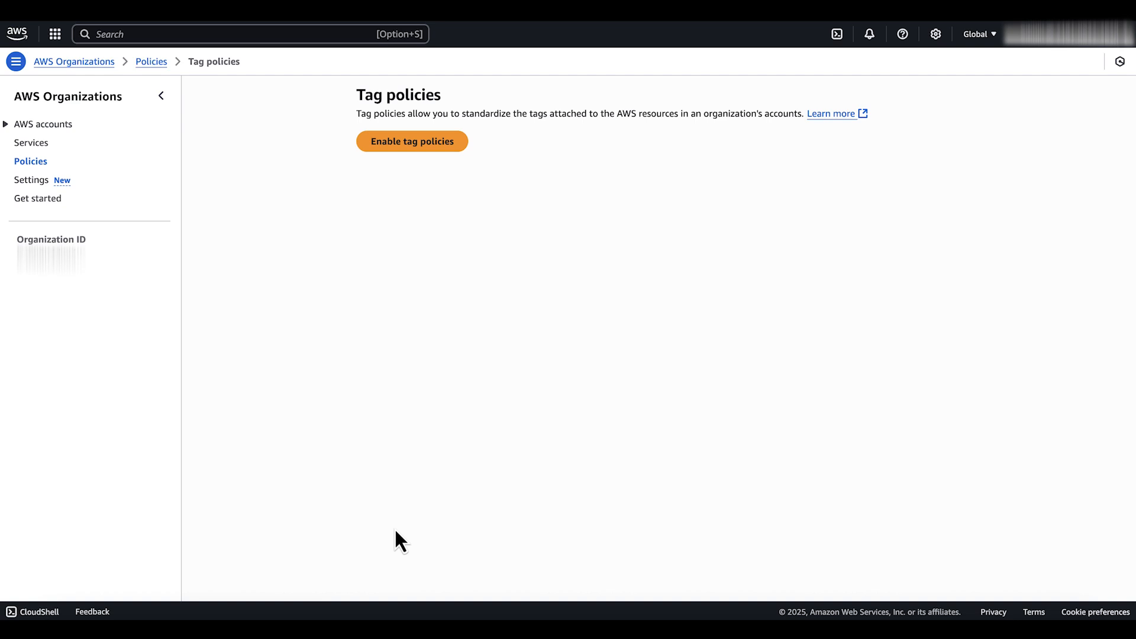
left_click(419, 144)
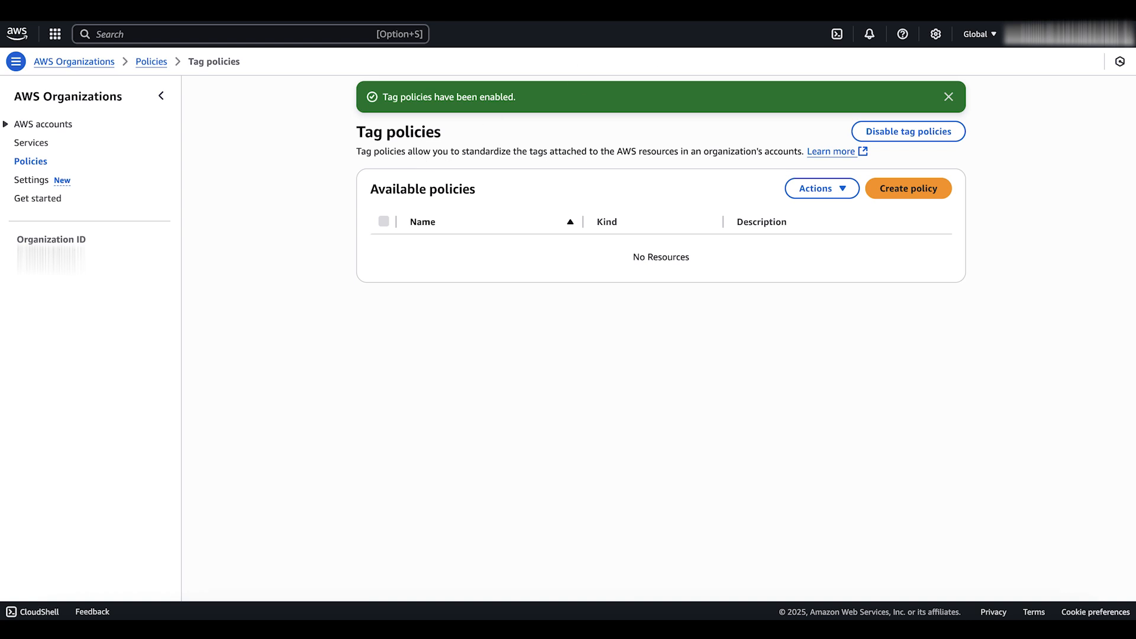
Start a tag policy named RequiredTagEnvironment with the description "Enforces standardized Environment tags on EC2 instances with allowed values Preprod and Production only"
left_click(882, 190)
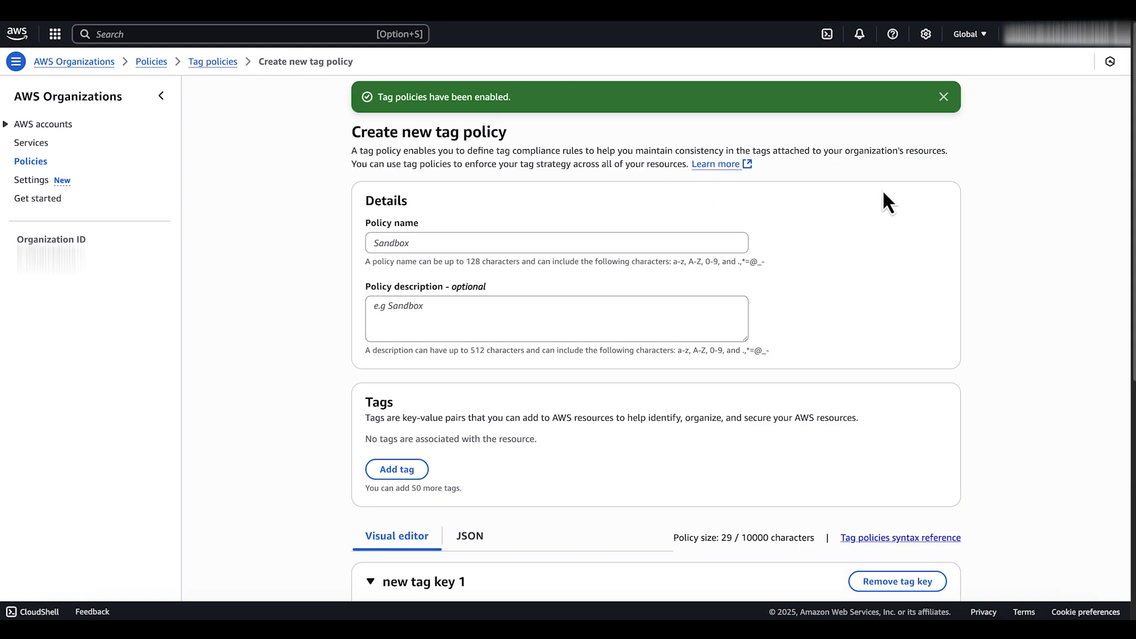
left_click(619, 241)
type("RequiredTagEnvironment")
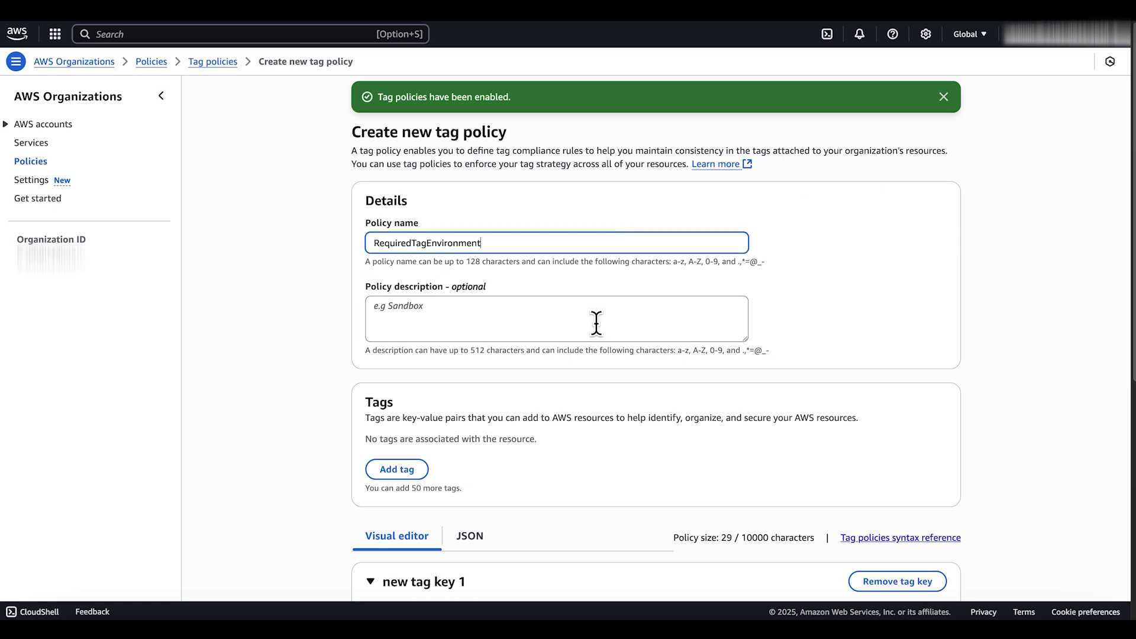
left_click(596, 322)
type("Enforces standardized Environment tags on EC2 instances with allowe")
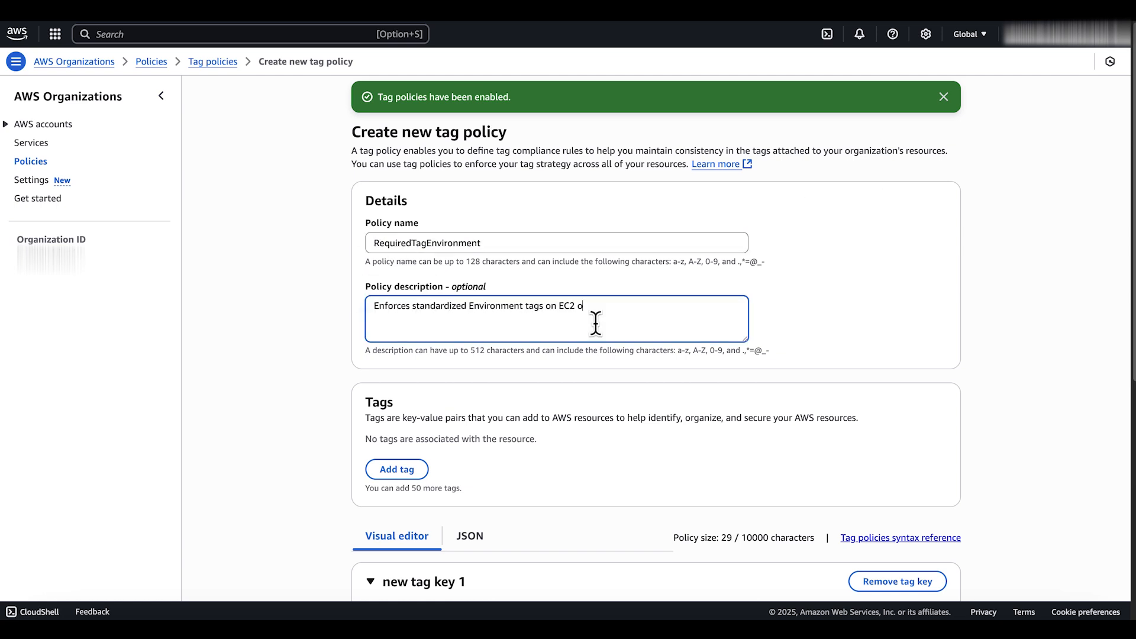
type("d values Preprod and Production only")
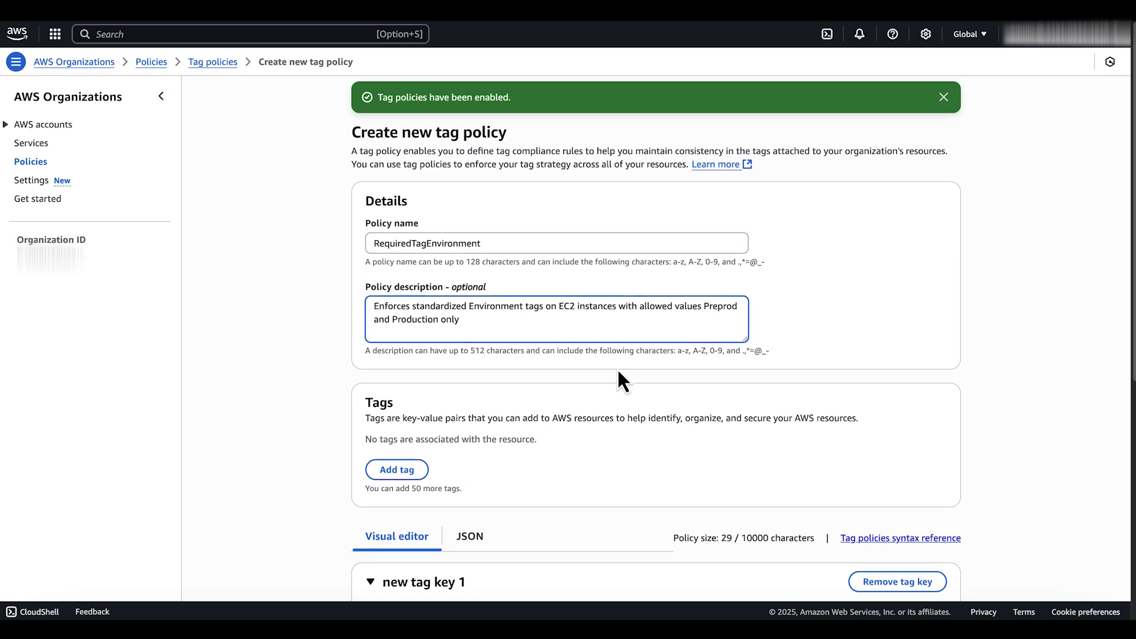
Set the policy's tag key to Environment and make its specified capitalization a compliance rule
scroll(616, 368, "down", 7)
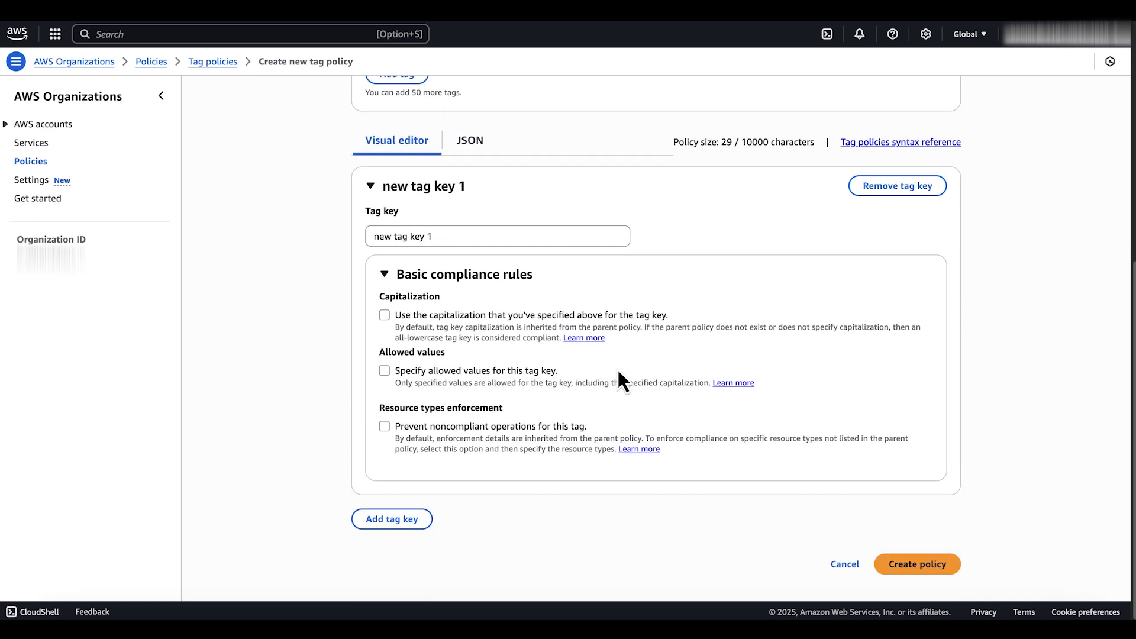
left_click(545, 239)
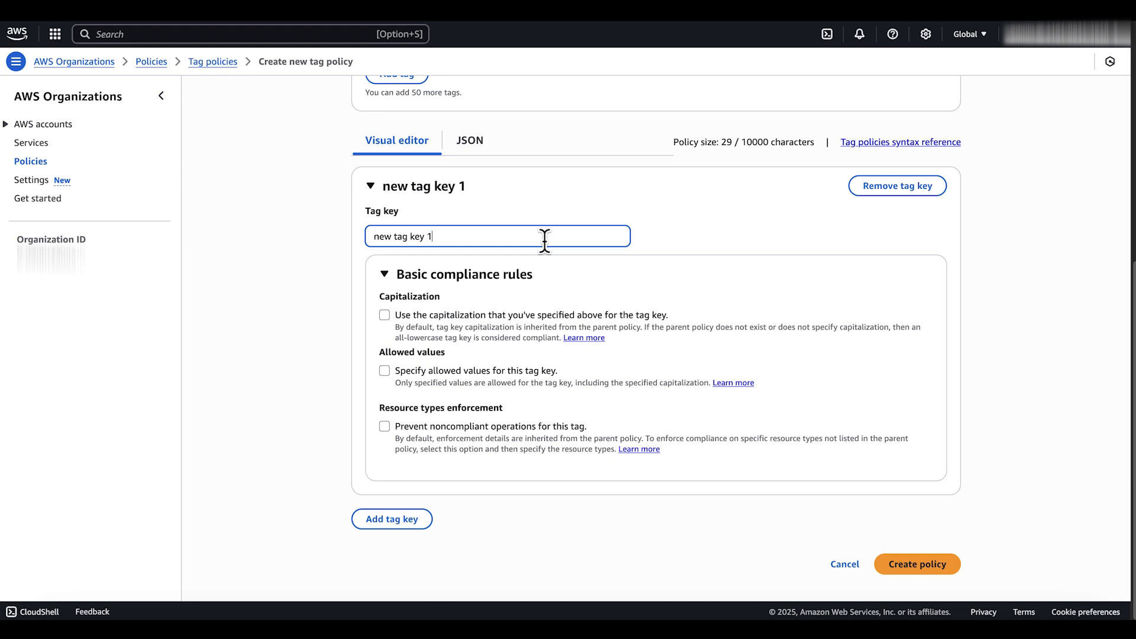
key("ctrl+a")
type("Envi")
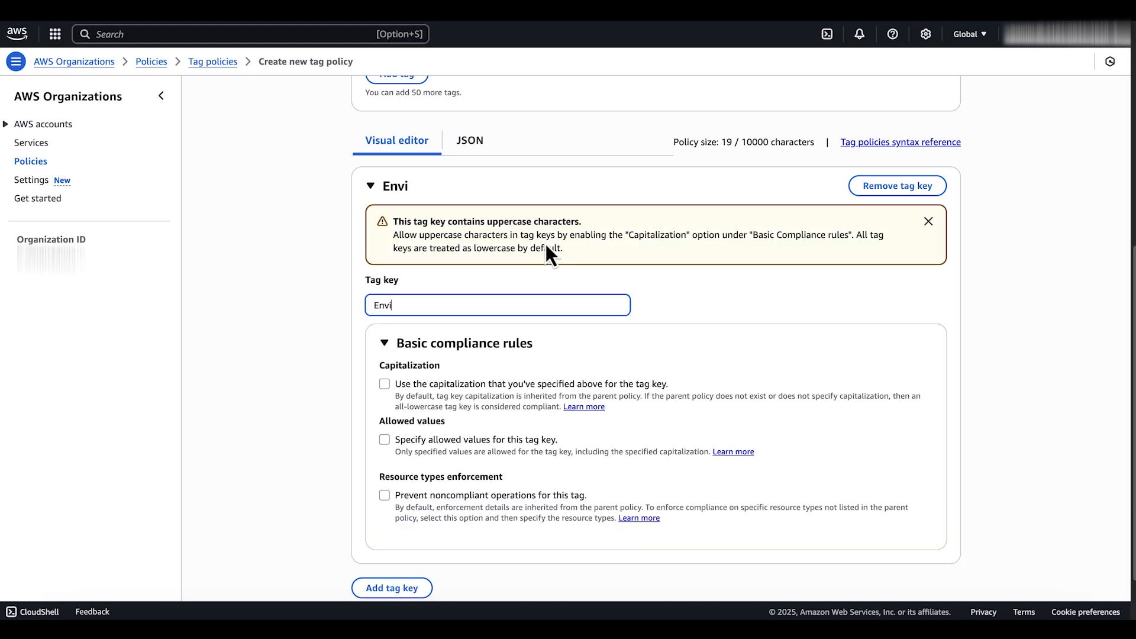
type("ronment")
scroll(562, 313, "up", 1)
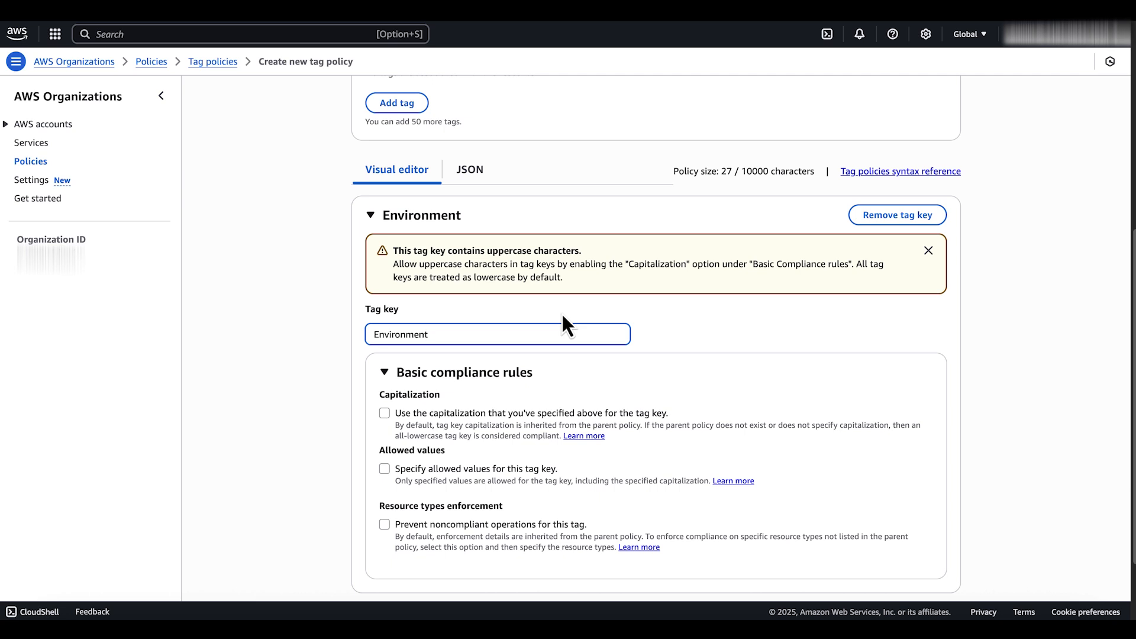
left_click(385, 413)
Restrict the Environment tag key to the allowed values Preprod and Production and save them
scroll(496, 435, "up", 1)
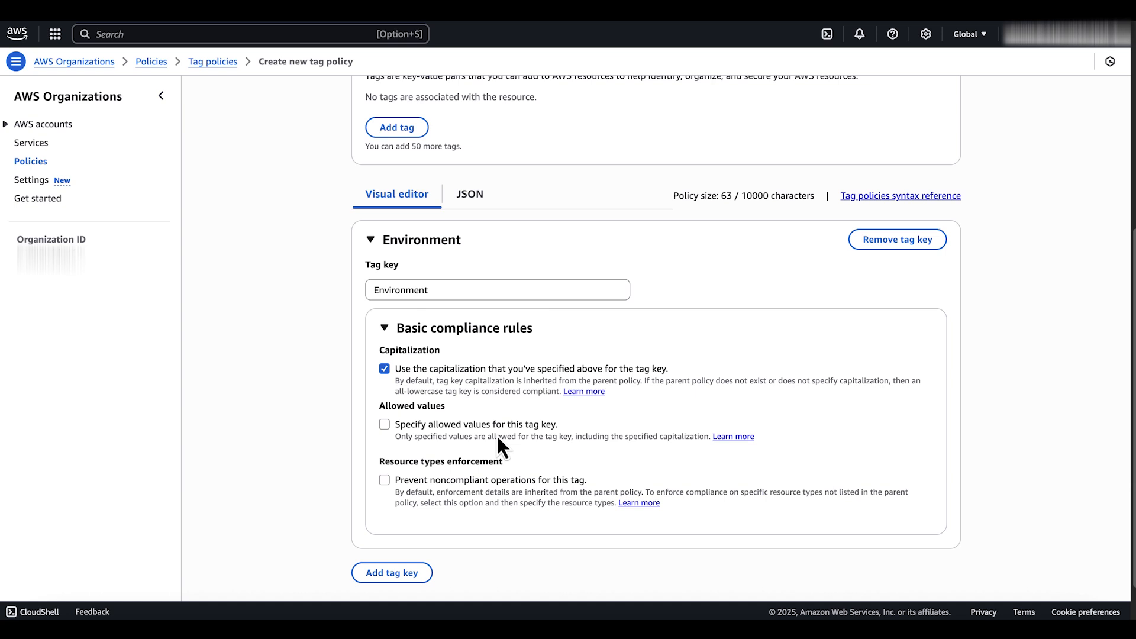
left_click(384, 424)
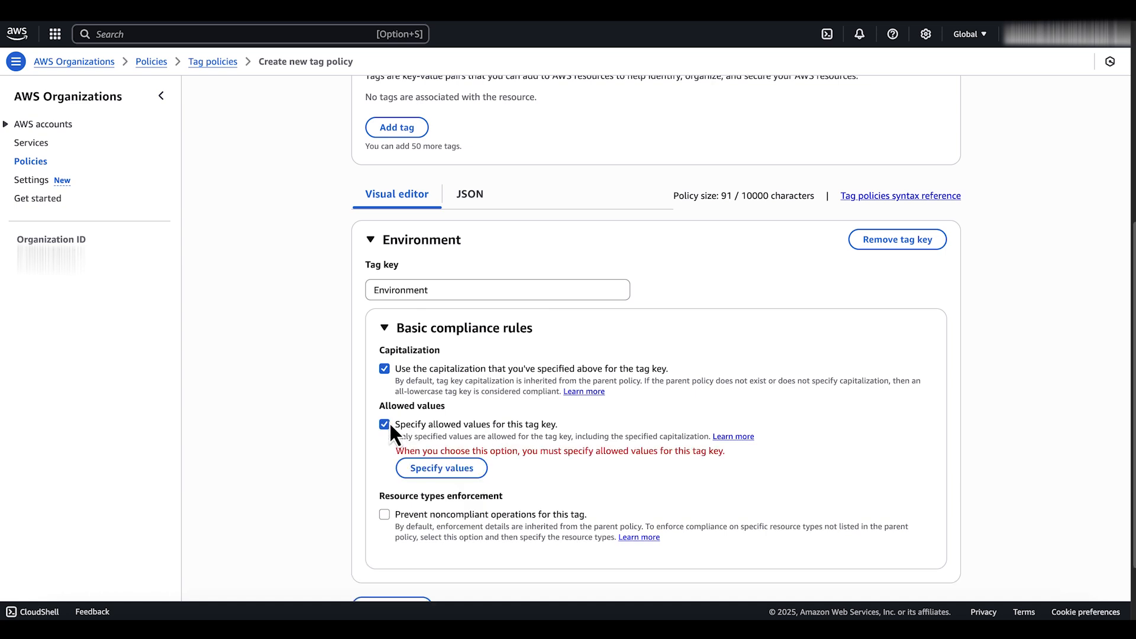
left_click(438, 468)
left_click(454, 323)
type("Preprod")
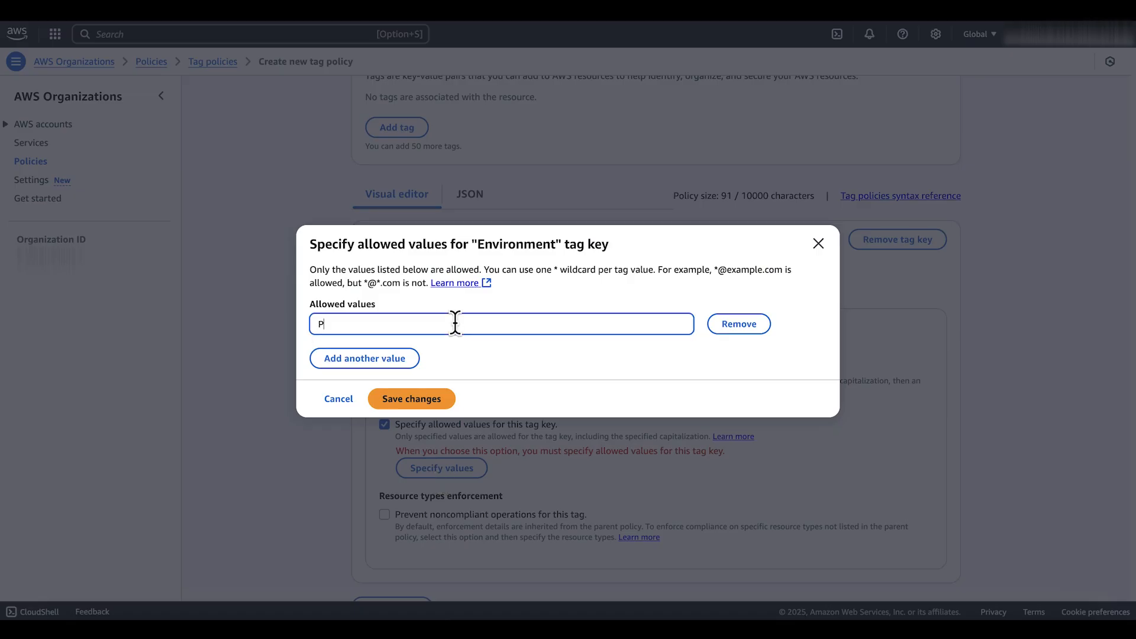
left_click(364, 357)
type("Production")
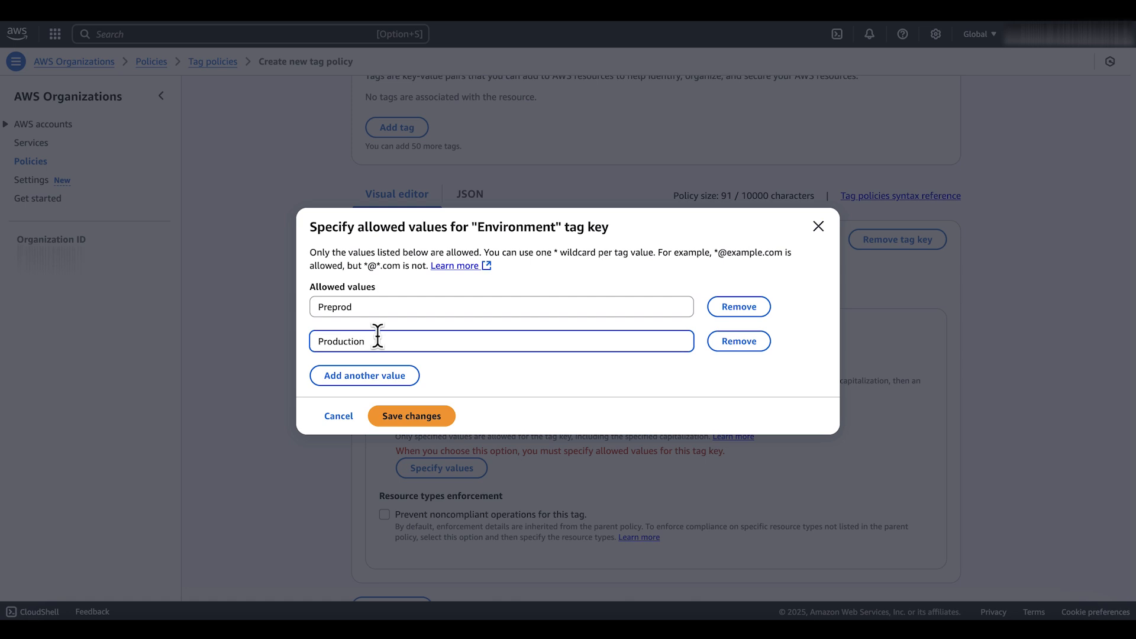
left_click(413, 416)
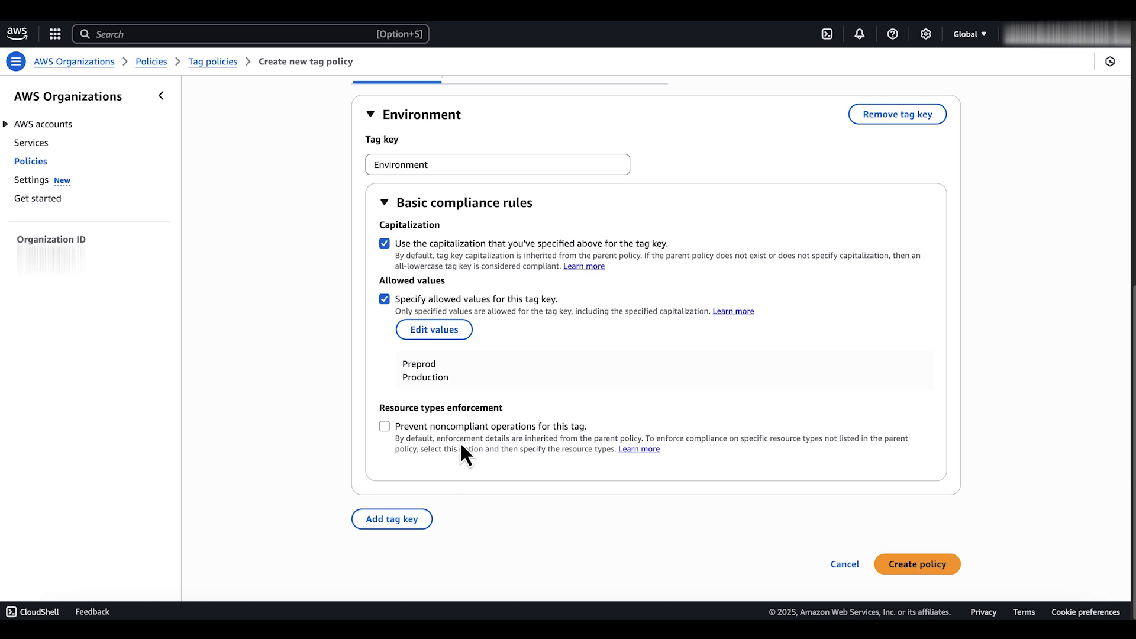
Prevent noncompliant operations for the Environment tag on the ec2:instance resource type
left_click(384, 426)
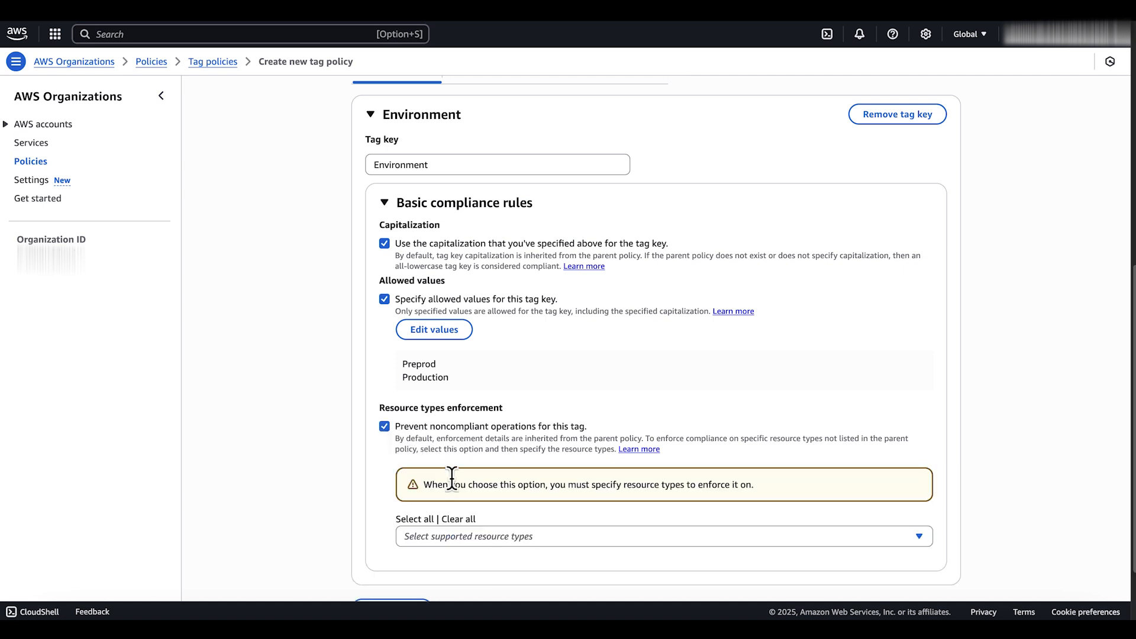
left_click(476, 536)
type("ec2:insta")
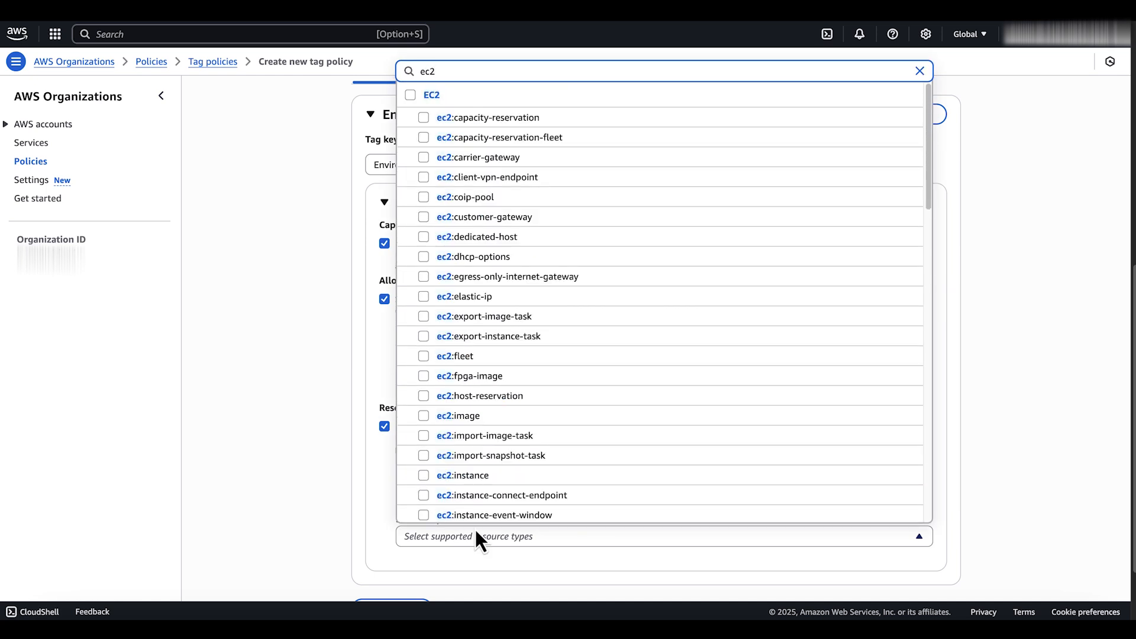
left_click(521, 470)
Review the tag policy's JSON and create the policy
scroll(775, 370, "up", 1)
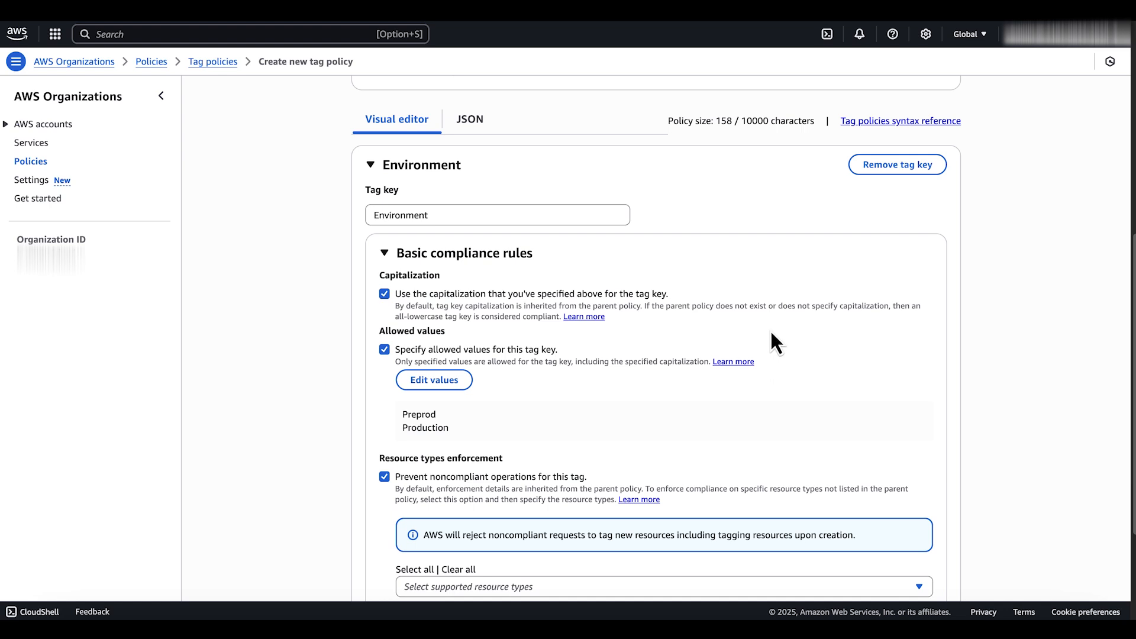
left_click(483, 122)
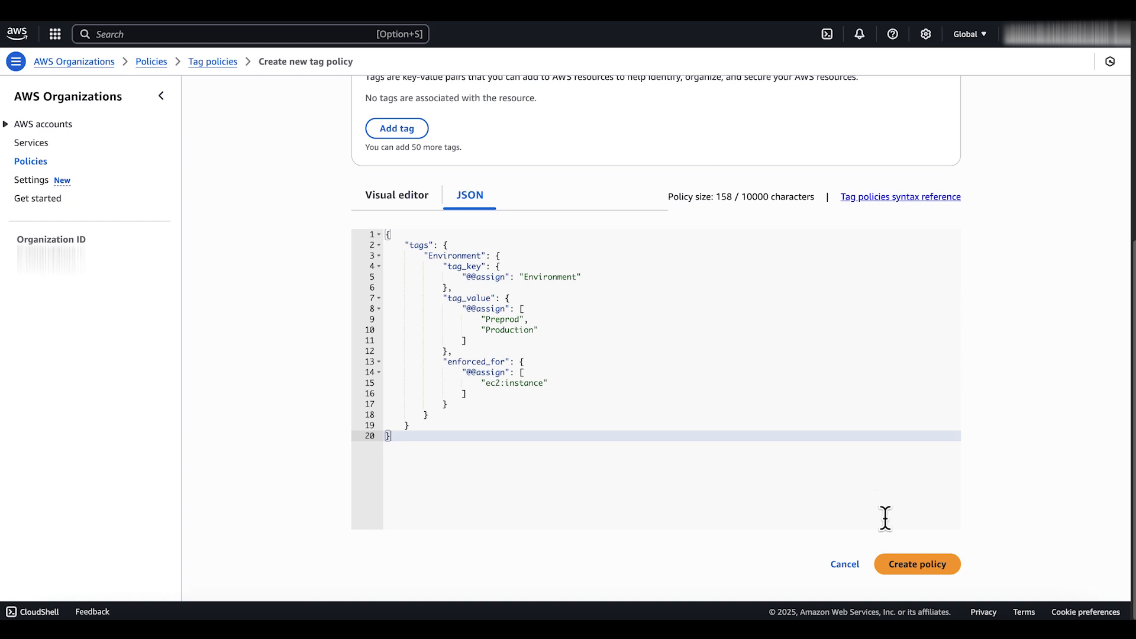
left_click(908, 566)
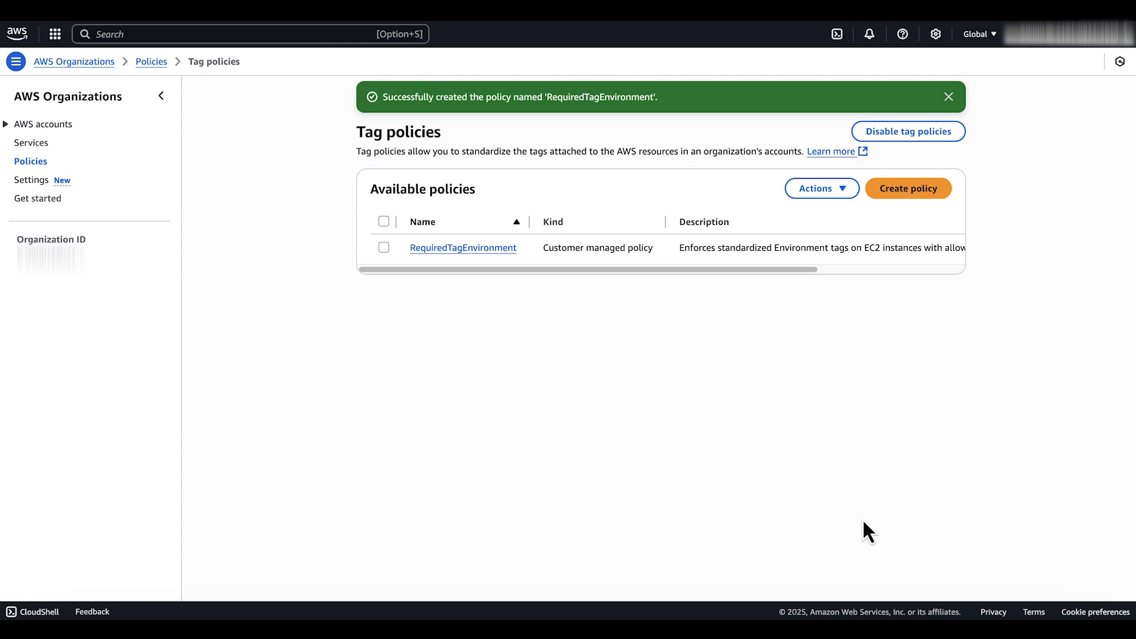
Return to the organization's policy types and enable service control policies
left_click(39, 163)
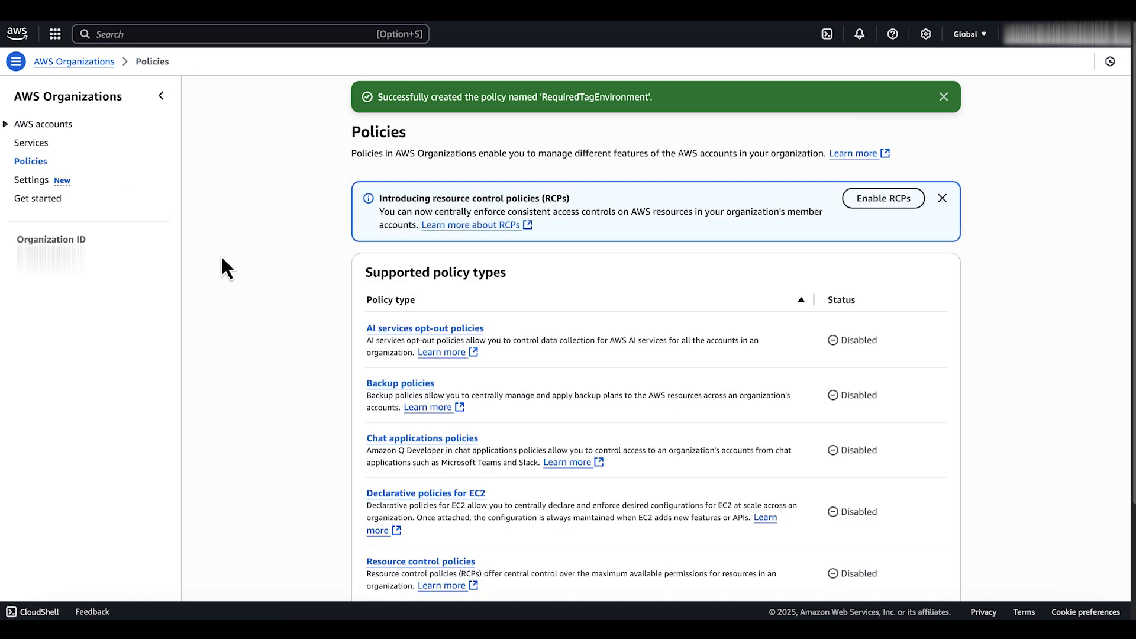
scroll(443, 266, "down", 3)
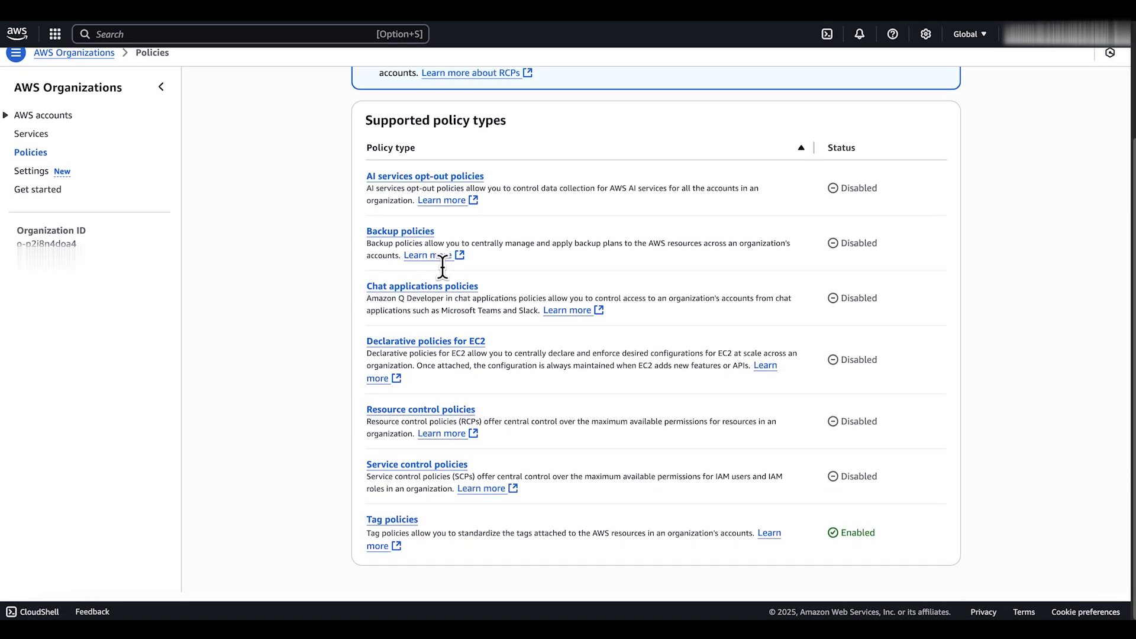
left_click(444, 474)
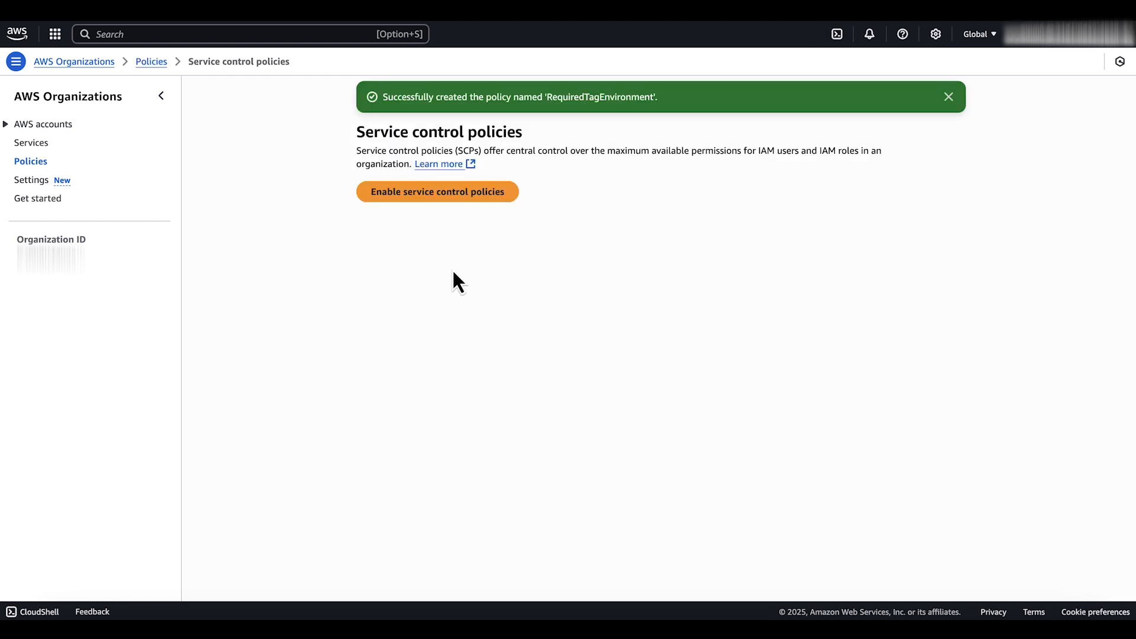
left_click(409, 194)
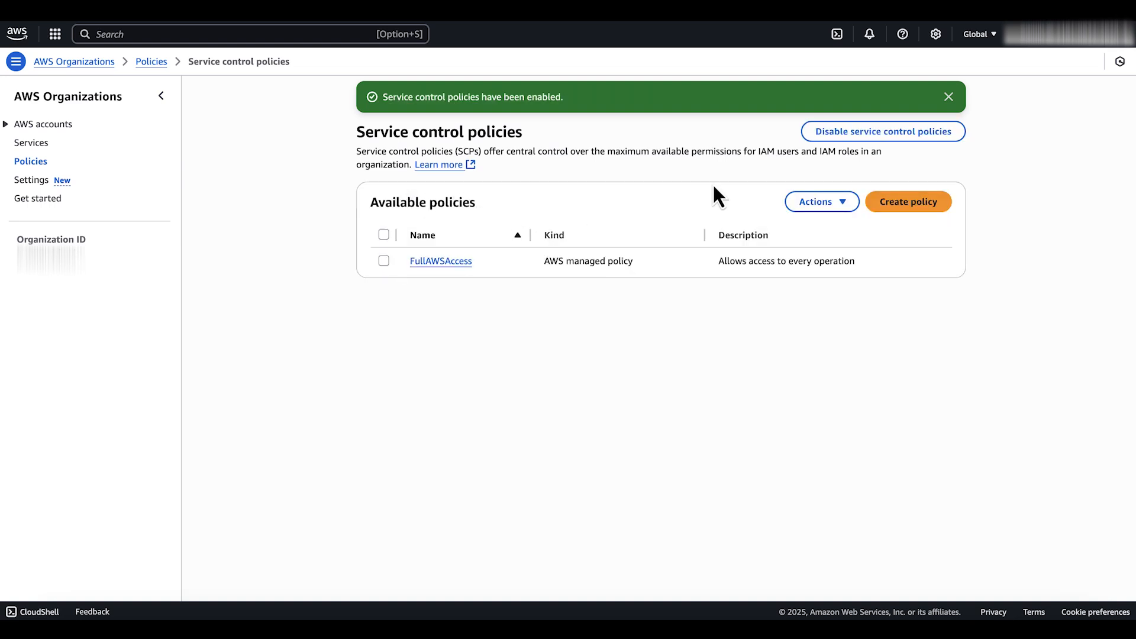
Start a service control policy named EnforceTagPresence, described as "Prevetns EC2 instance creation without required Environment tag and prevents deletion of Environment tags from existing instance"
left_click(907, 204)
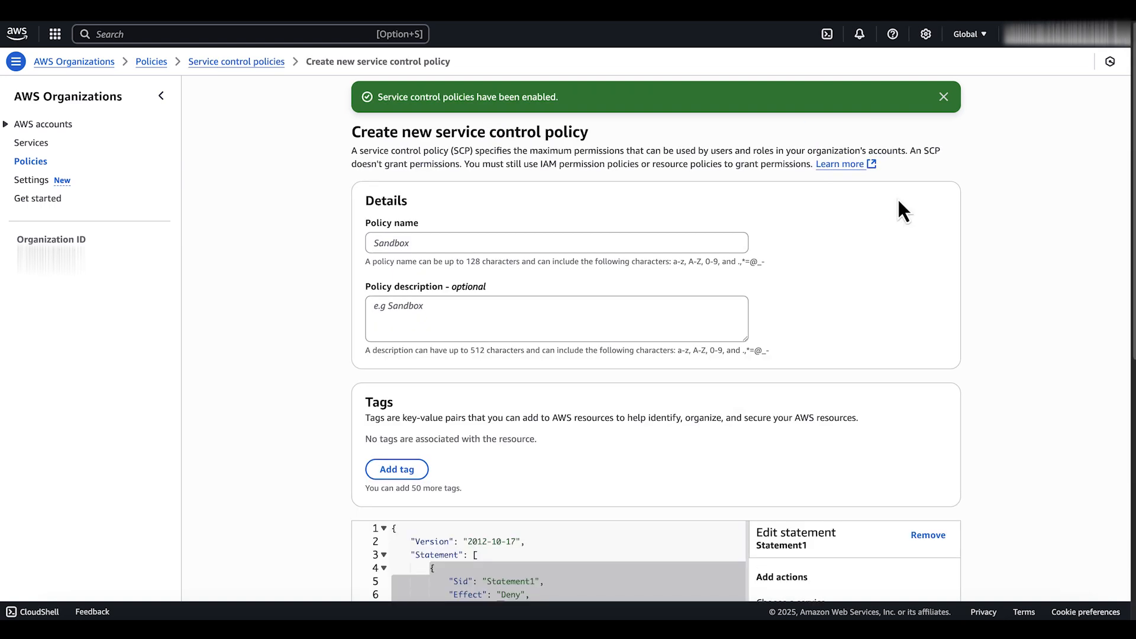
left_click(629, 241)
type("EnforceTagPresence")
left_click(652, 325)
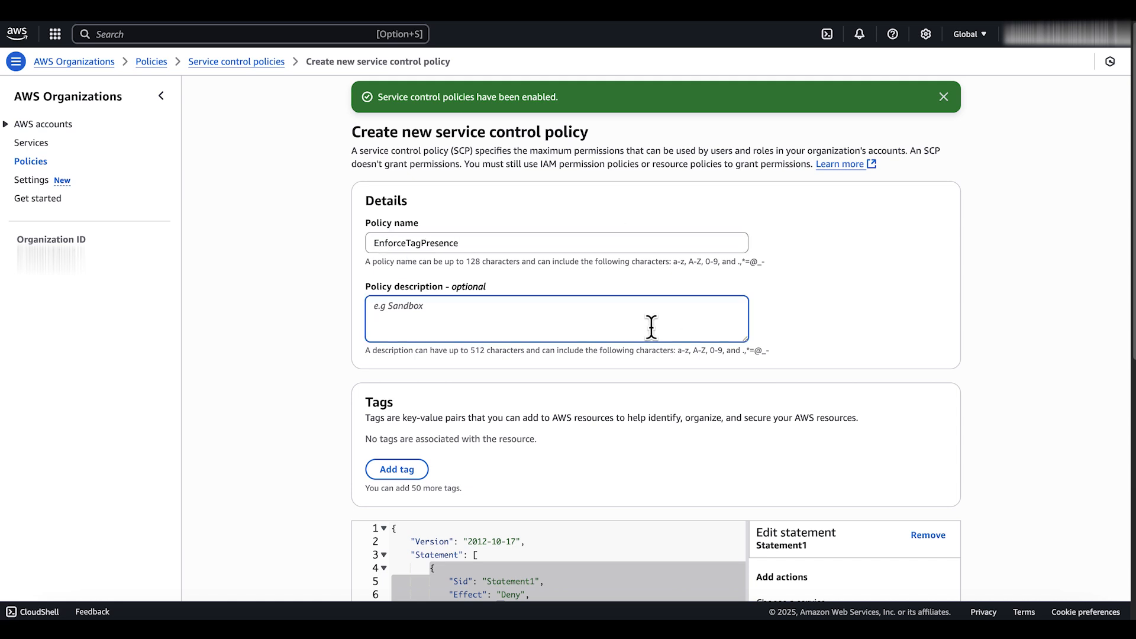
type("Prevetns EC2 instance creation without required Environment tag and prevents deletion of")
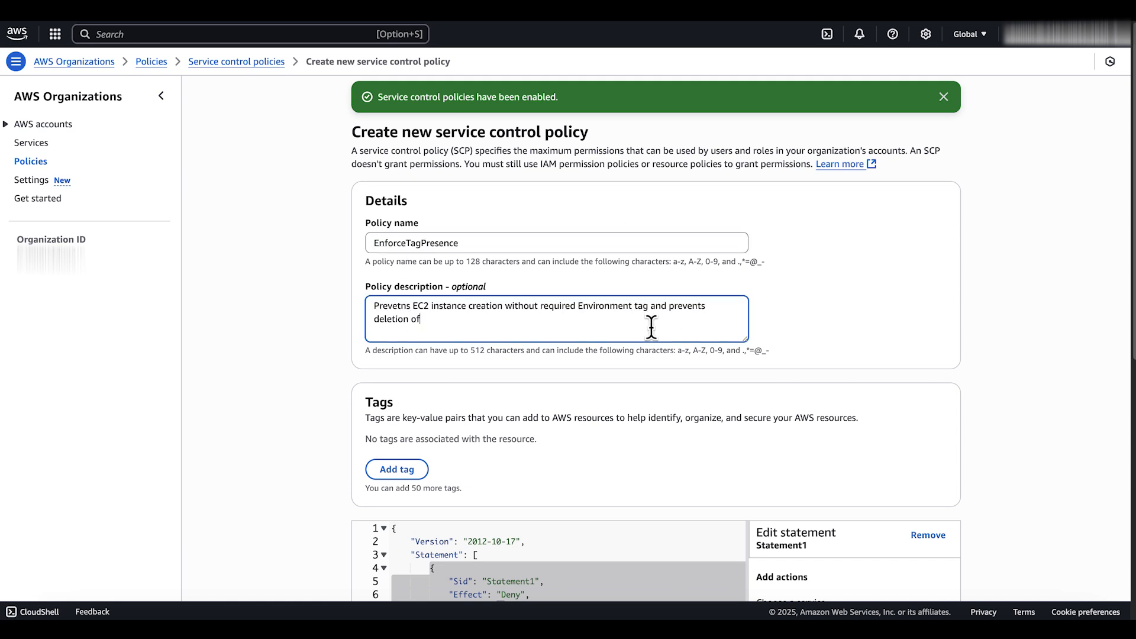
type(" Environment tags from existing instance")
Replace the default policy JSON with the copied statements denying ec2:DeleteTags on the Environment tag and ec2:RunInstances without it
scroll(673, 402, "down", 3)
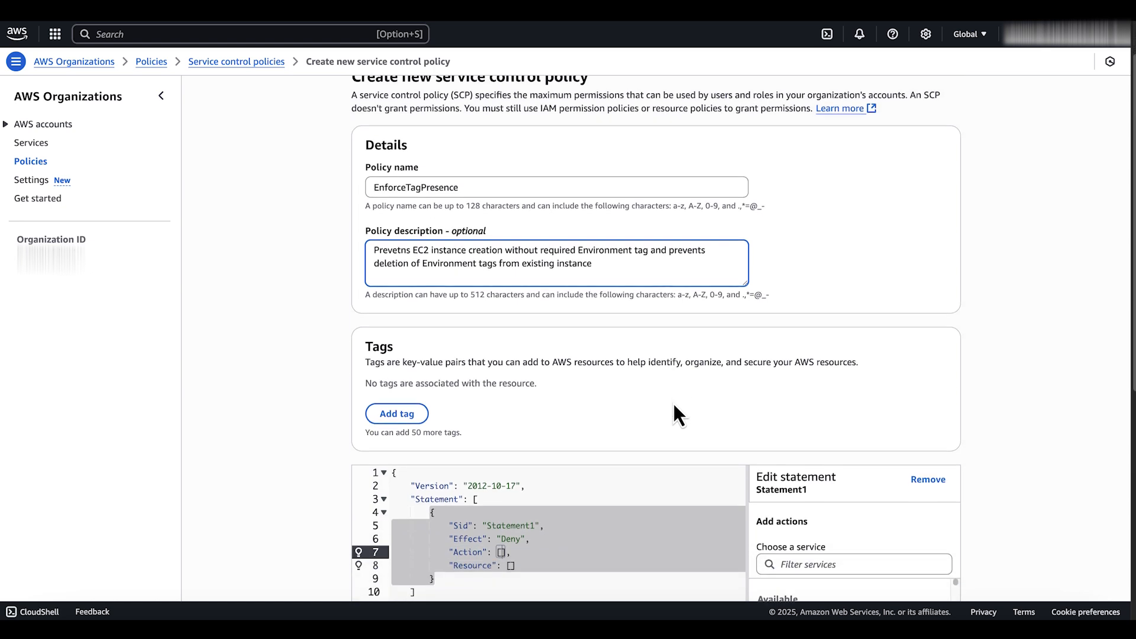
scroll(674, 404, "down", 1)
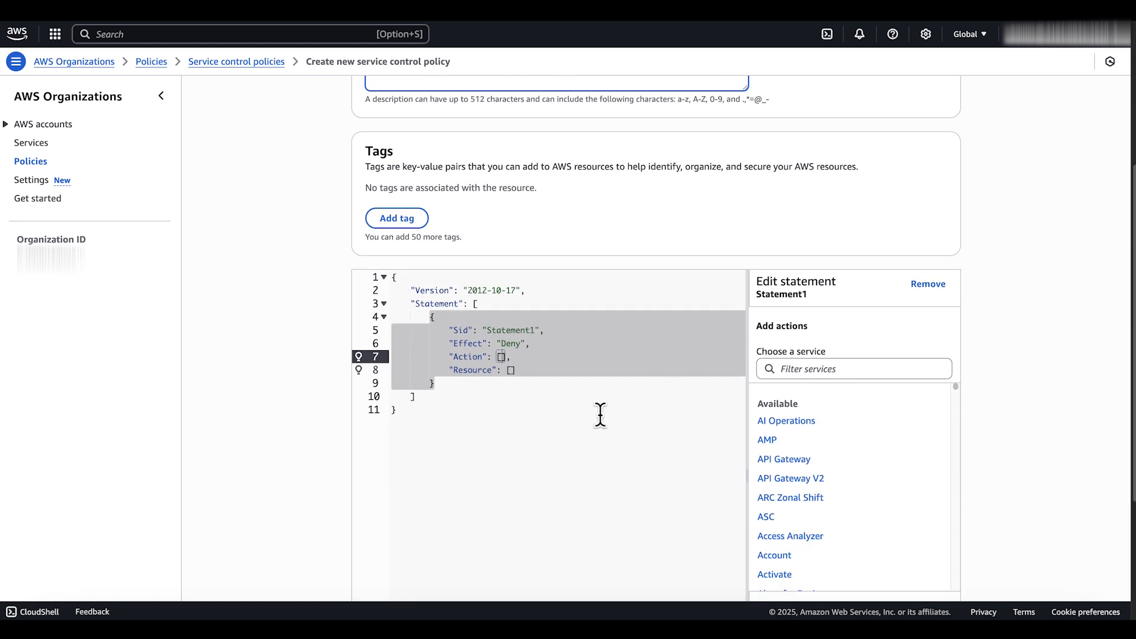
left_click_drag(555, 421, 334, 256)
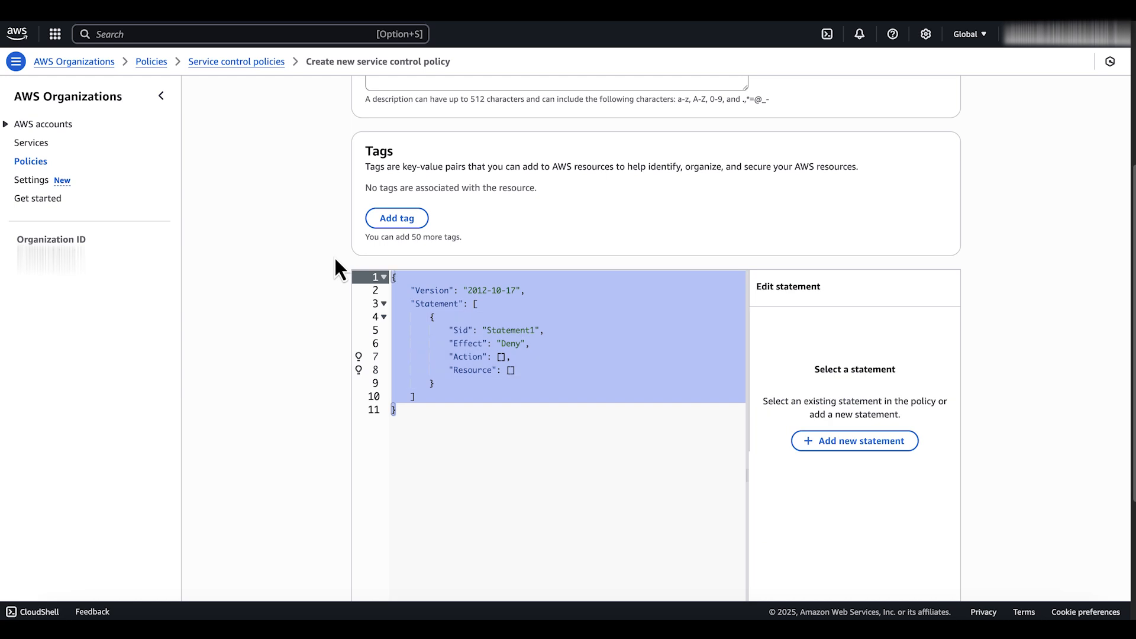
key("BackSpace")
key("super+v")
scroll(607, 382, "up", 1)
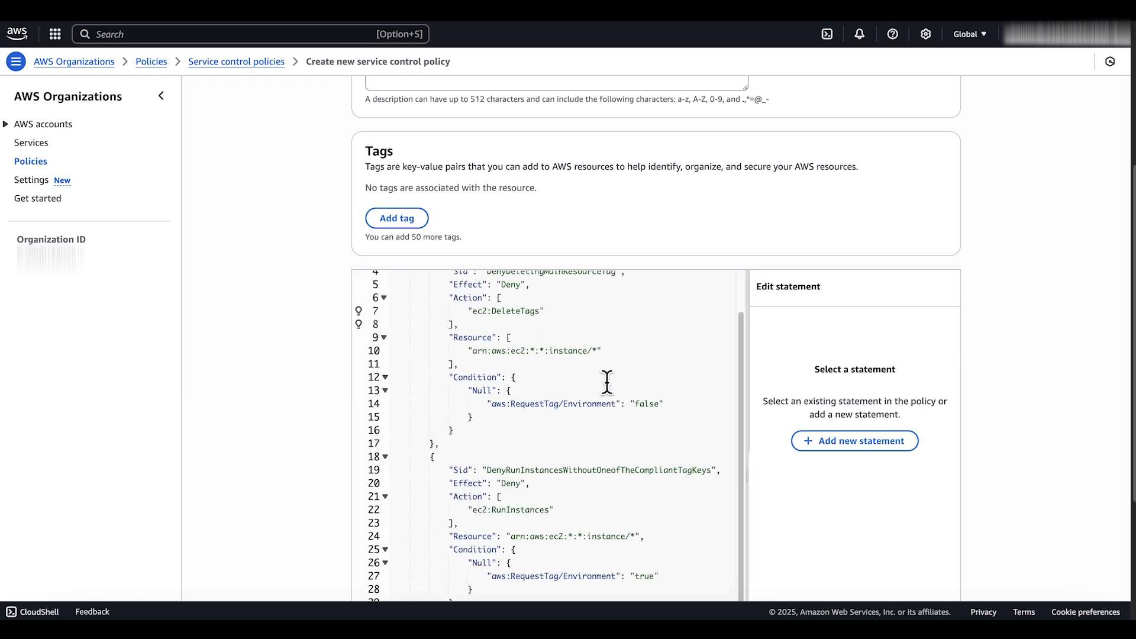
Review the service control policy's JSON statements and create the policy
scroll(606, 382, "down", 5)
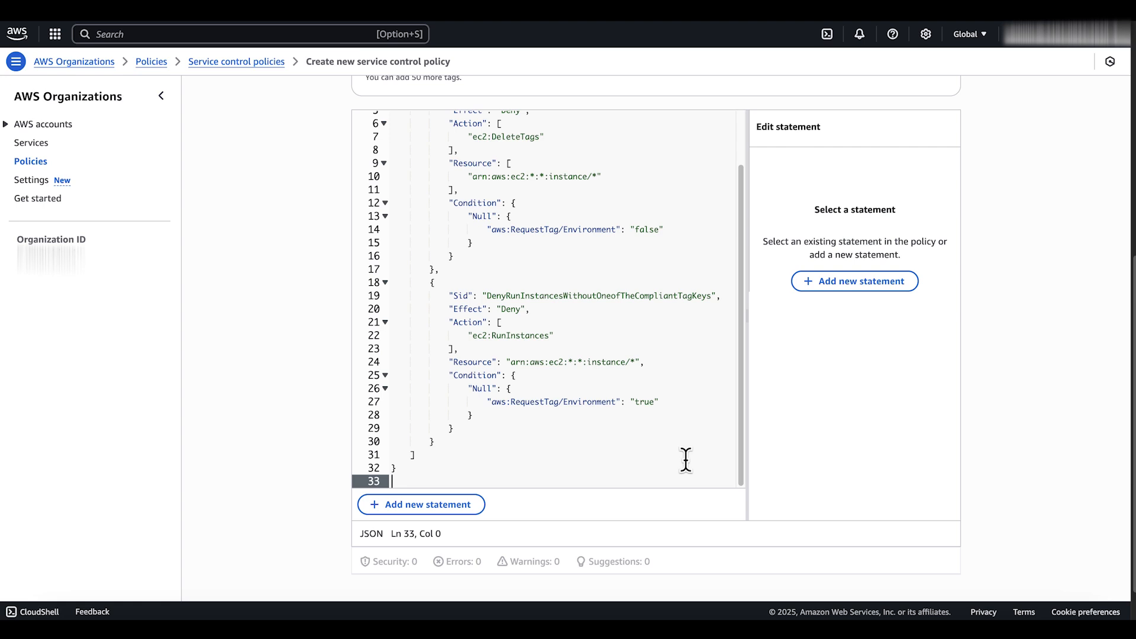
scroll(898, 482, "up", 1)
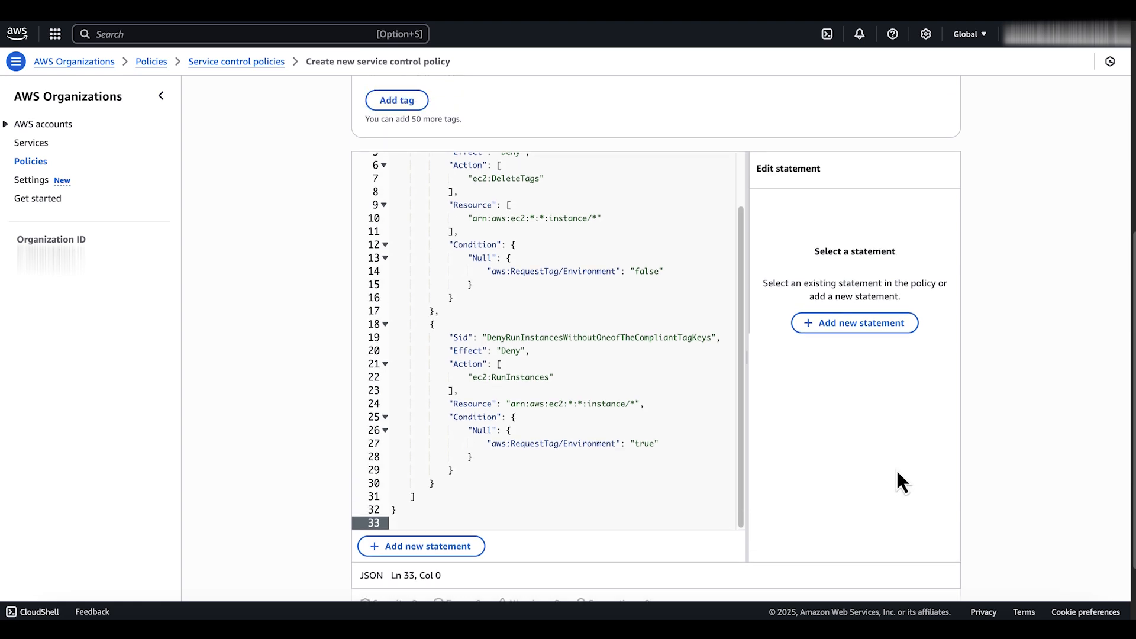
scroll(898, 481, "down", 2)
left_click(923, 562)
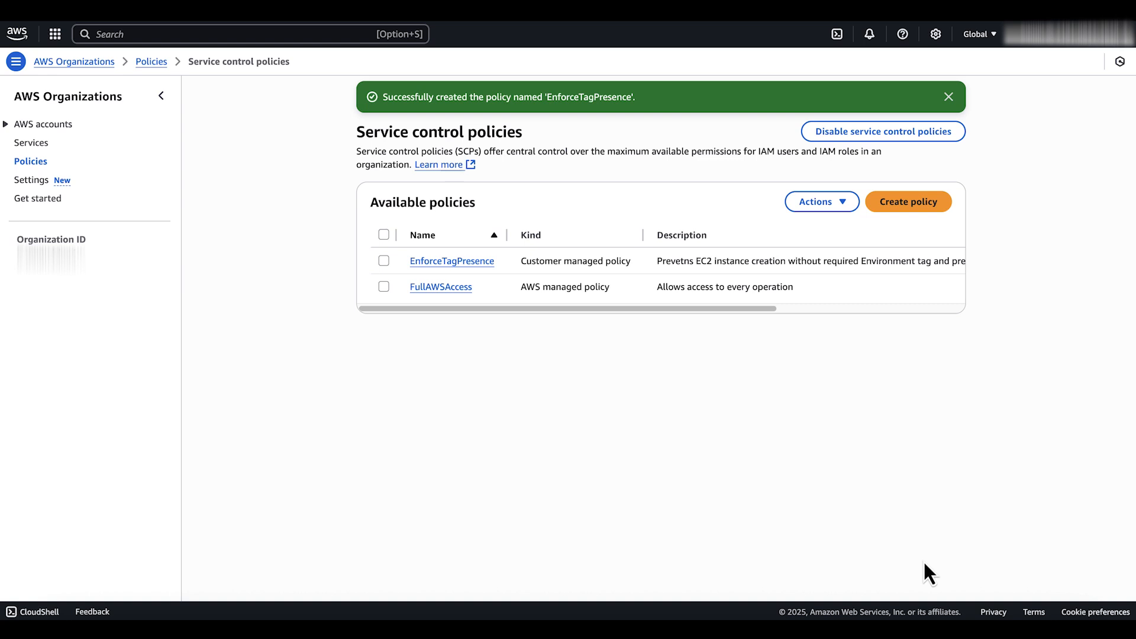
Attach the EnforceTagPresence service control policy to the organization's member account that is not the management account
left_click(56, 123)
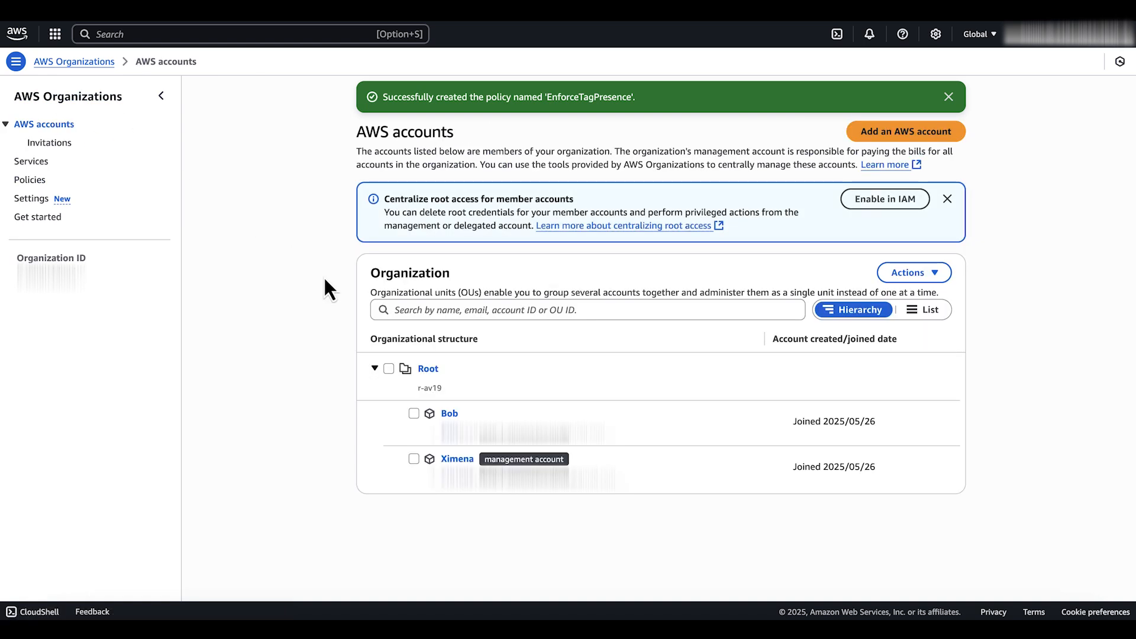
left_click(448, 413)
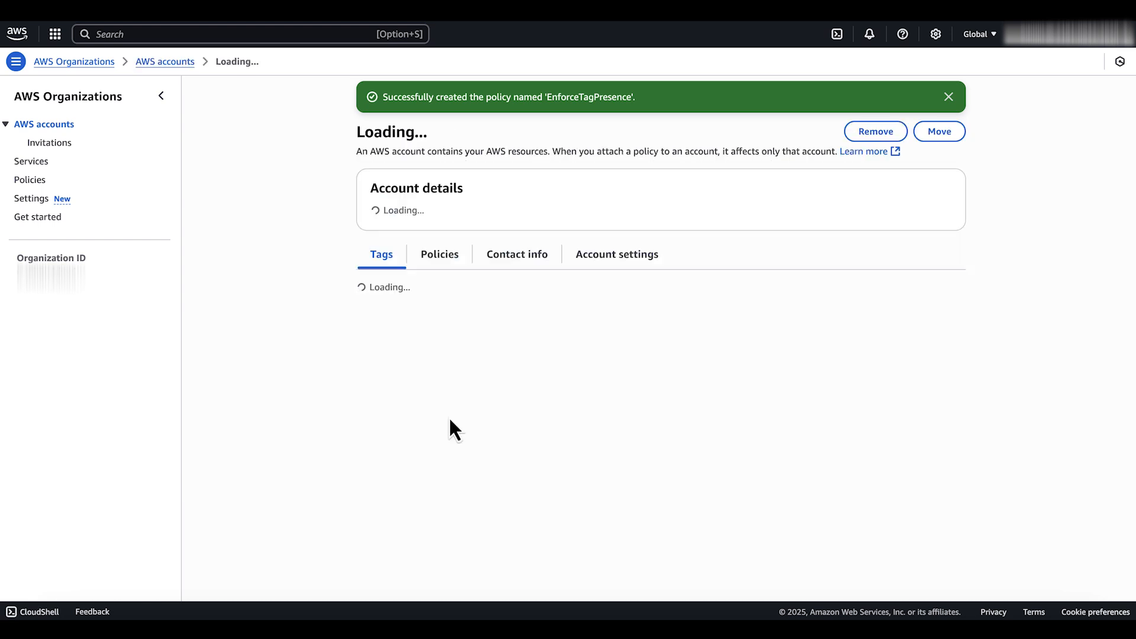
left_click(445, 457)
scroll(528, 374, "down", 5)
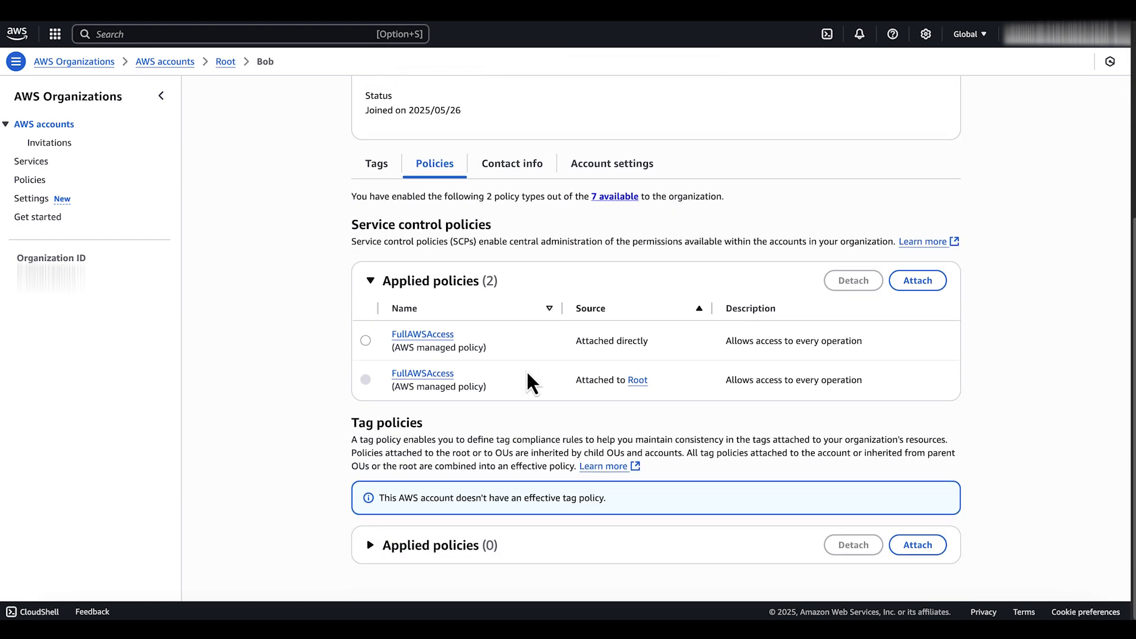
left_click(918, 282)
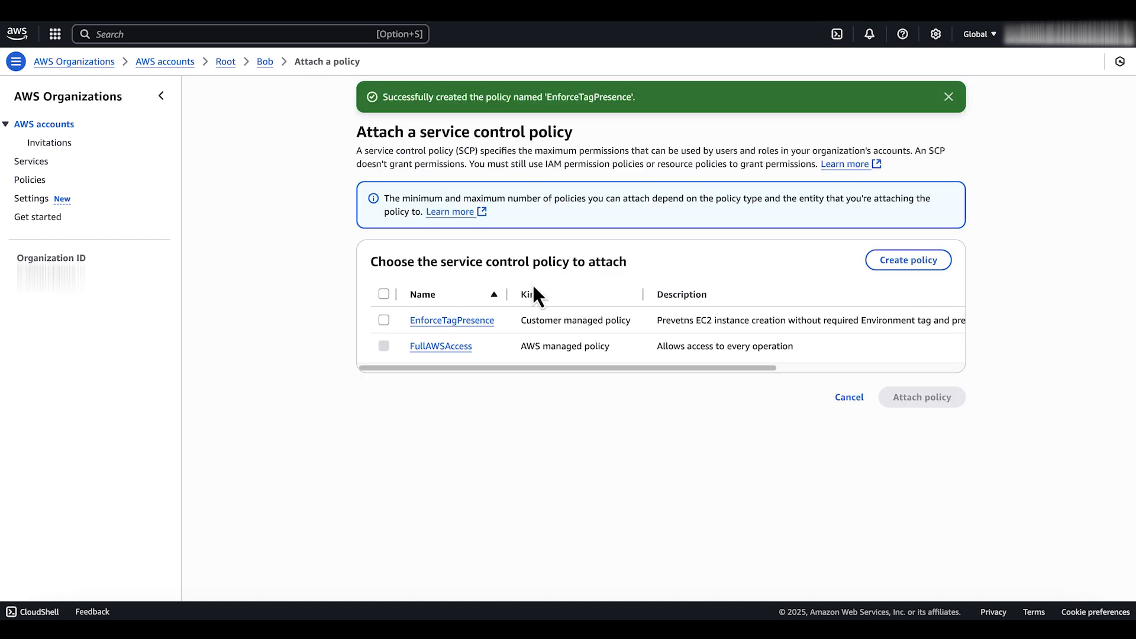
left_click(383, 320)
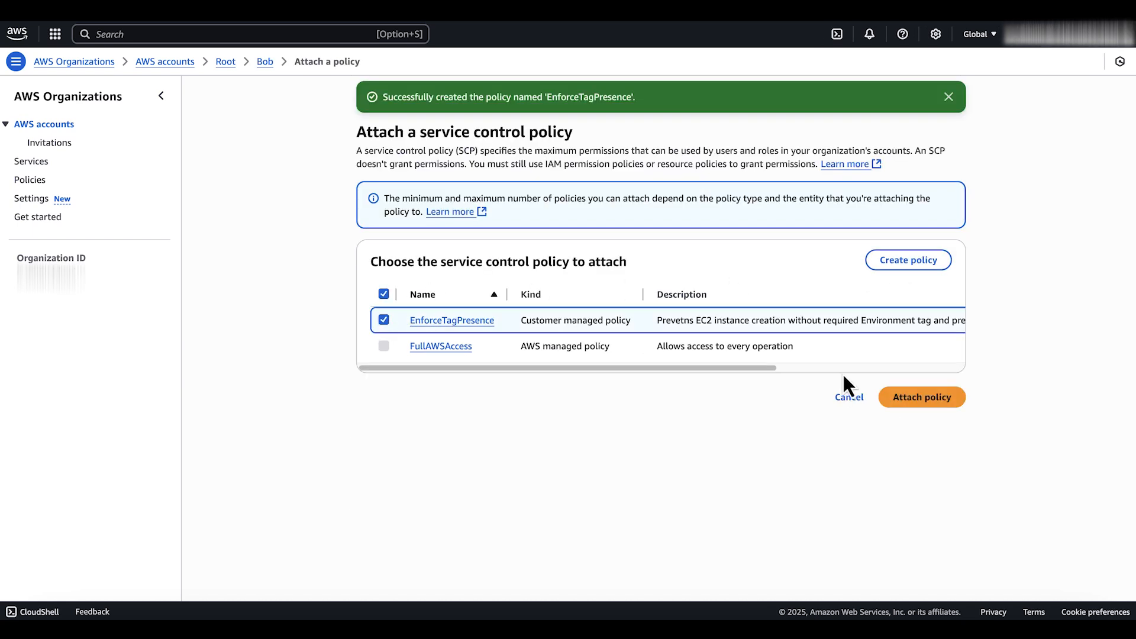
left_click(917, 403)
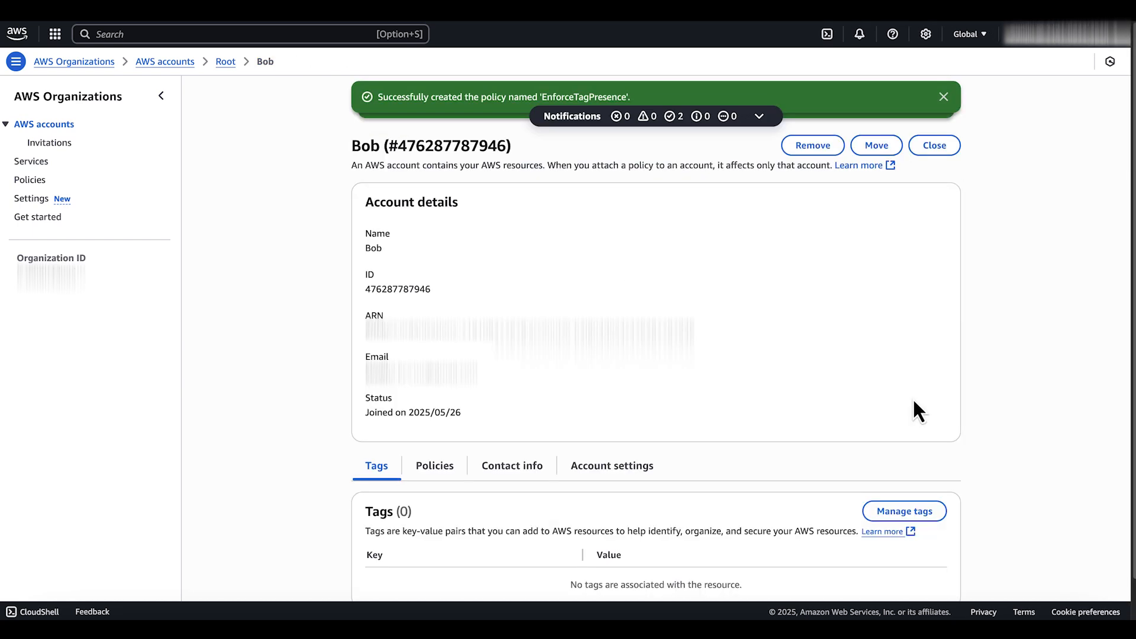
Attach the RequiredTagEnvironment tag policy to the same member account
left_click(445, 470)
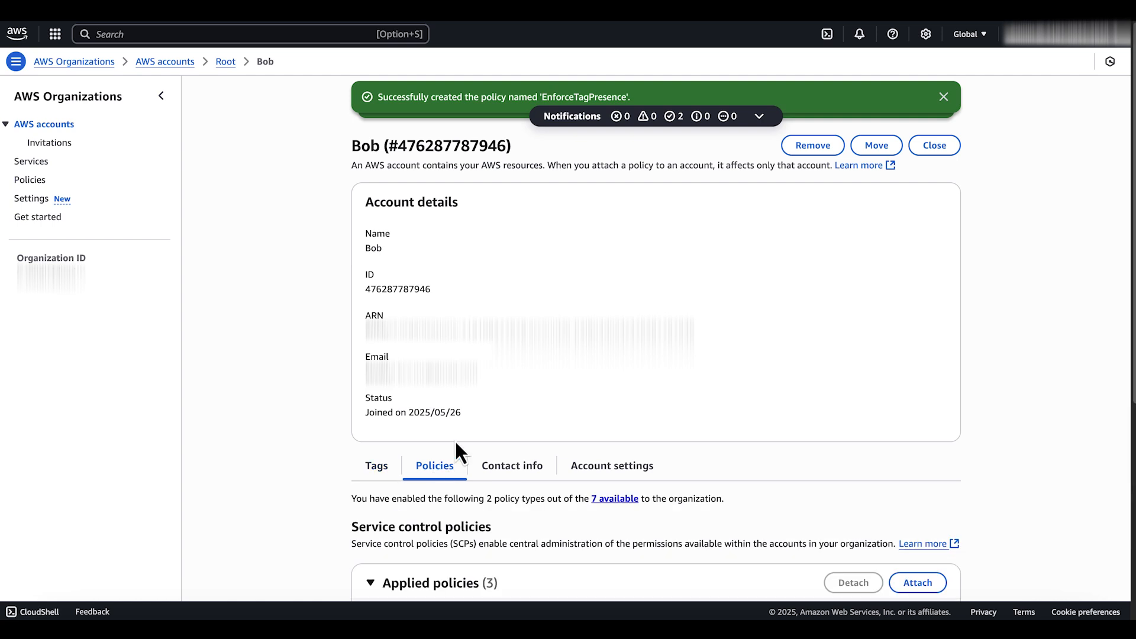
scroll(478, 416, "down", 5)
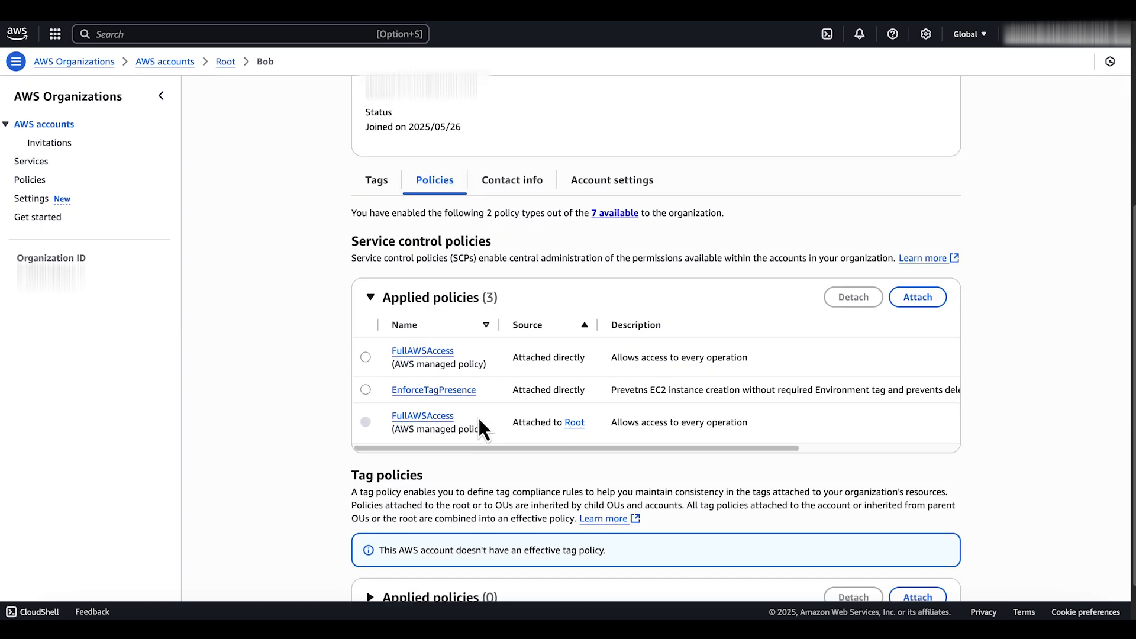
left_click(412, 547)
scroll(433, 477, "down", 1)
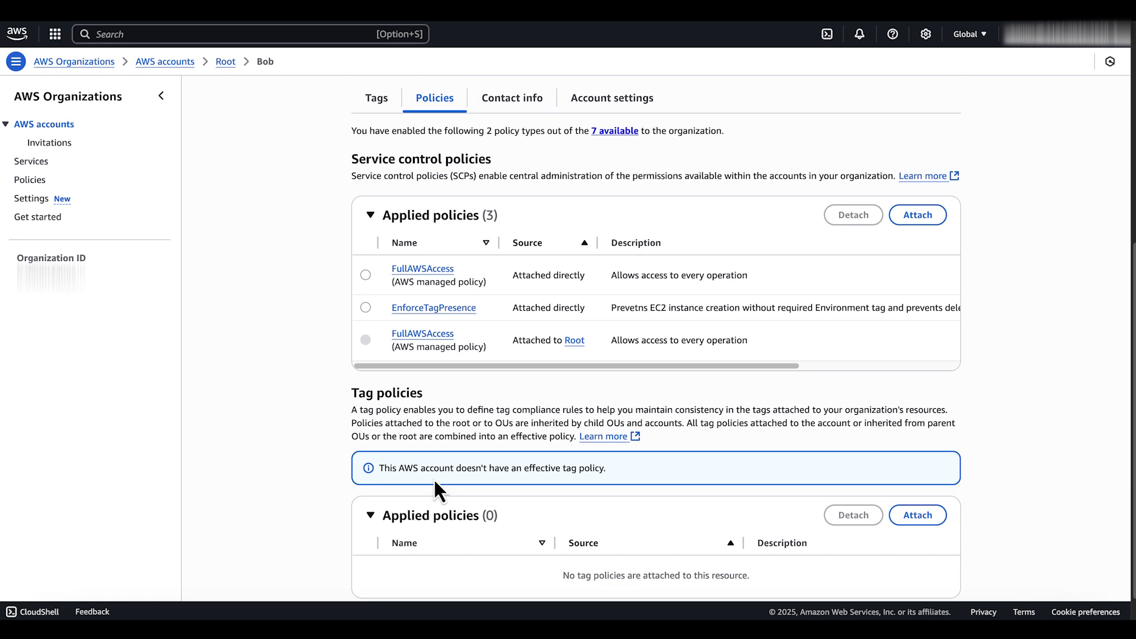
left_click(918, 516)
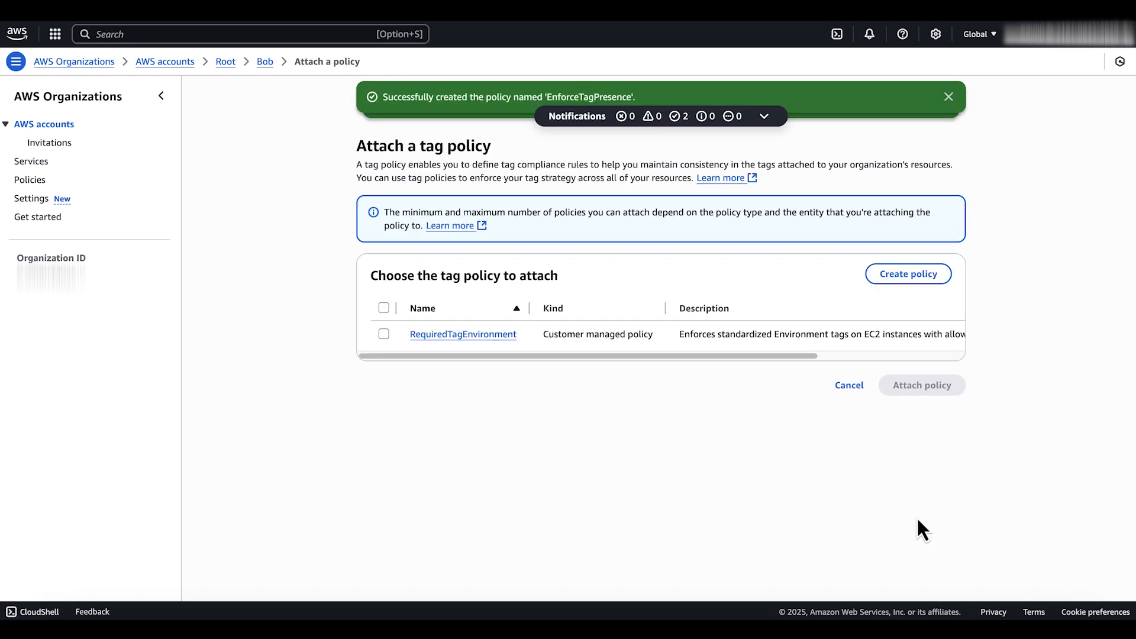
left_click(383, 334)
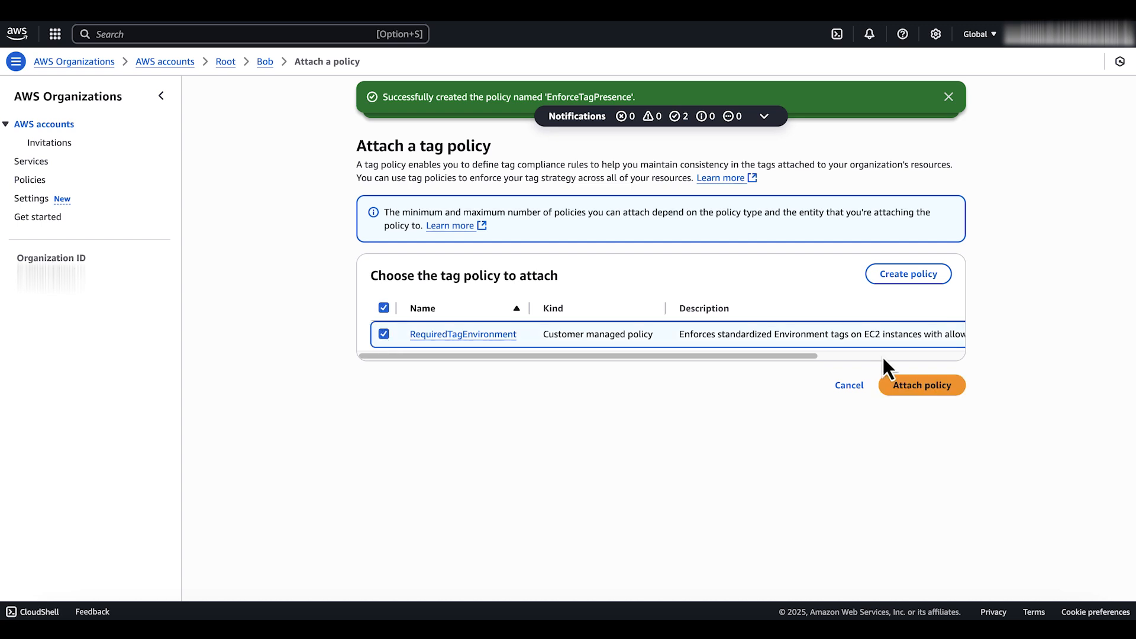
left_click(899, 385)
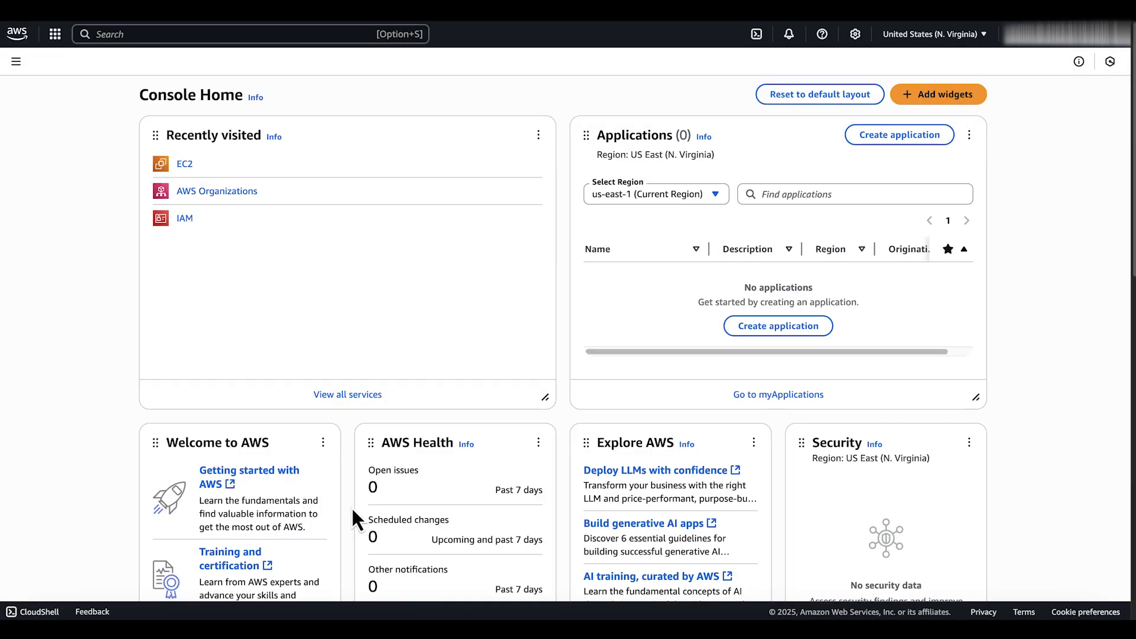
Open EC2 from the member account's console home and set up a new instance named MyWebServer
left_click(188, 165)
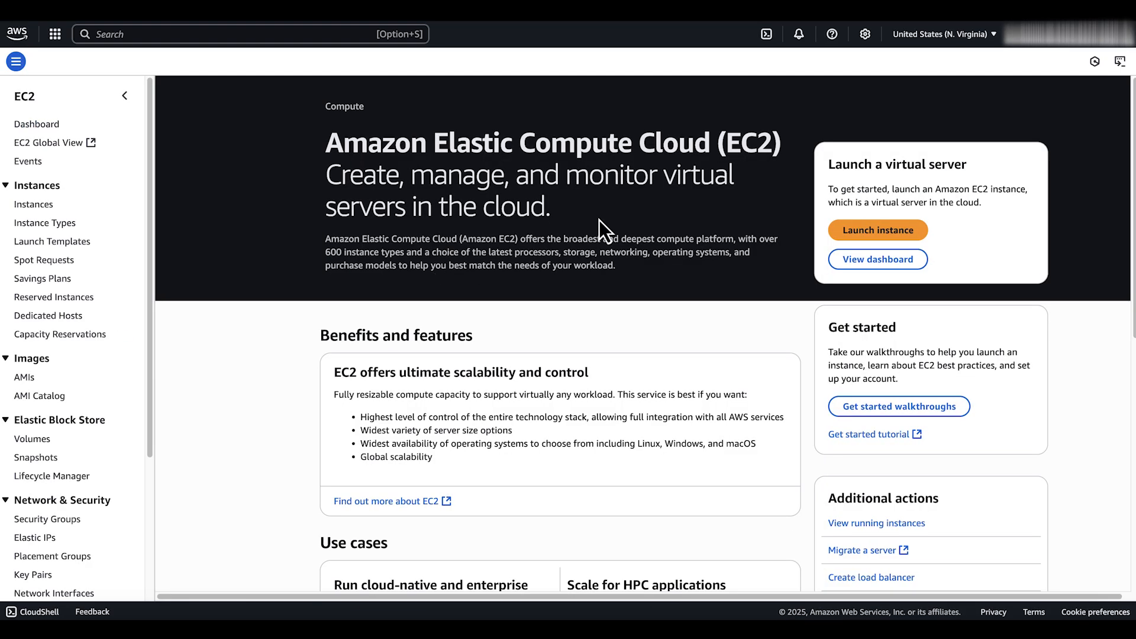
left_click(882, 232)
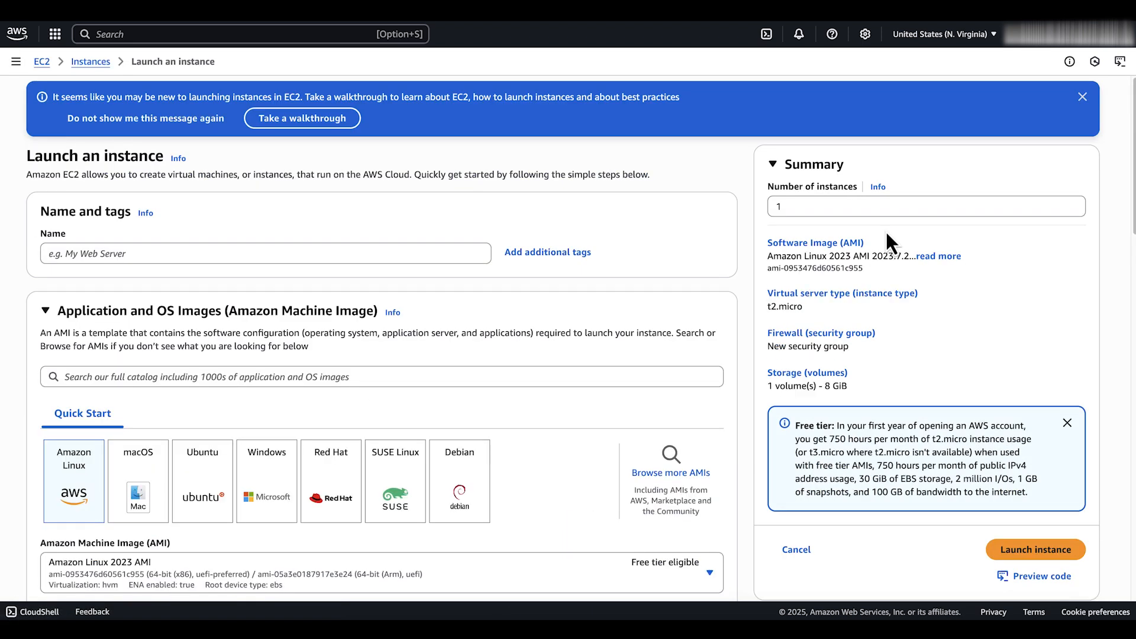
left_click(382, 254)
type("MyWebServer")
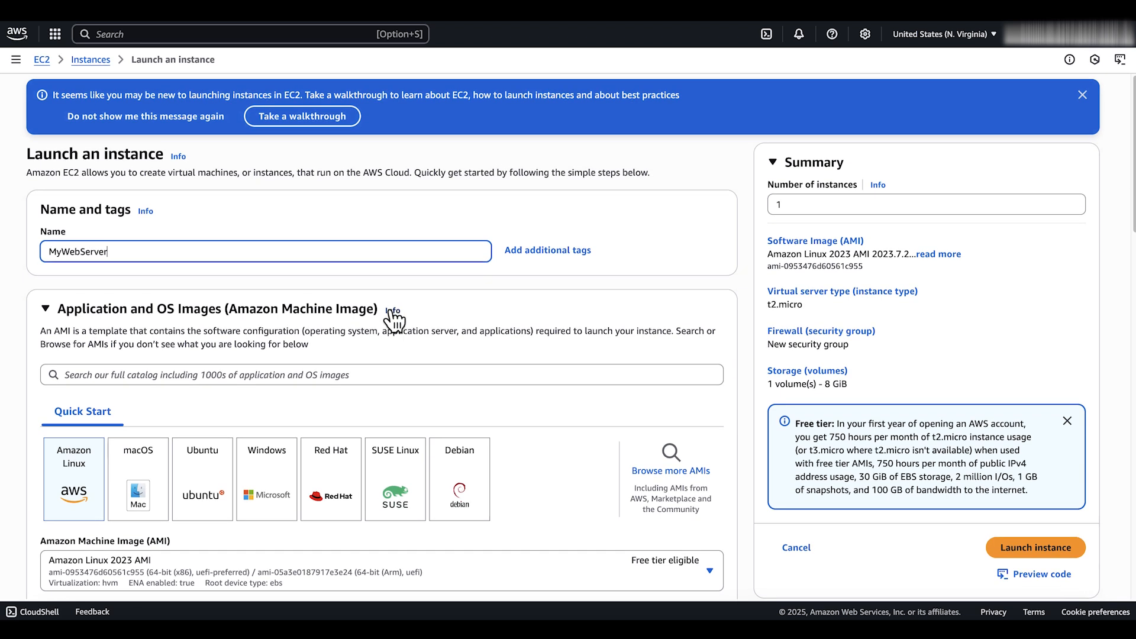
Try to launch the t2.micro instance without a key pair or an Environment tag, and return to the instances list
scroll(390, 314, "down", 12)
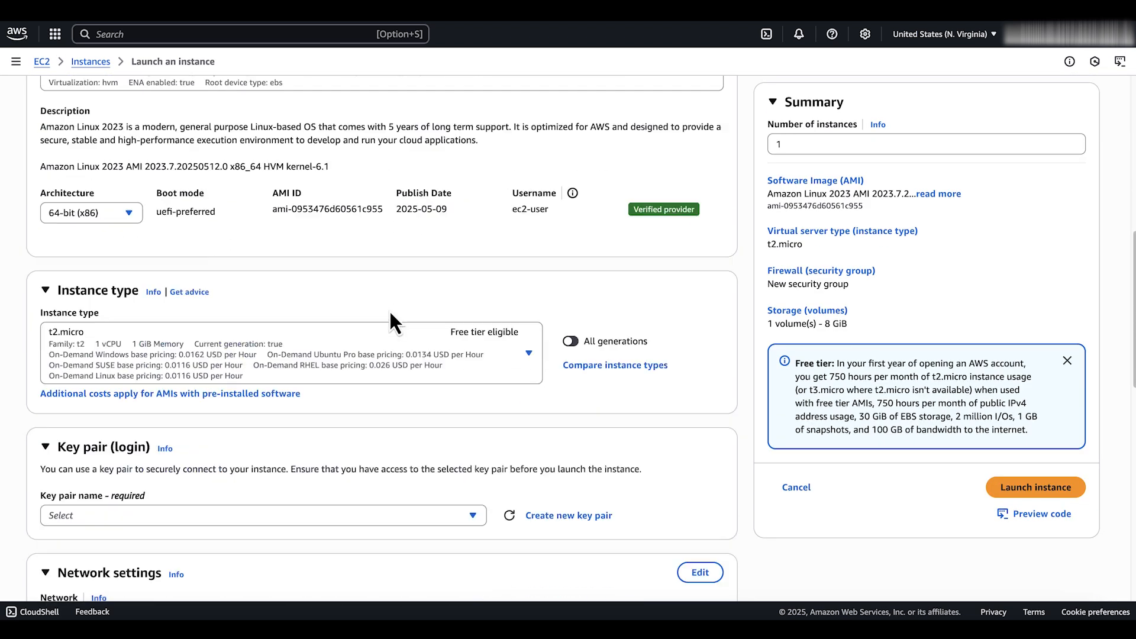
left_click(386, 339)
left_click(367, 387)
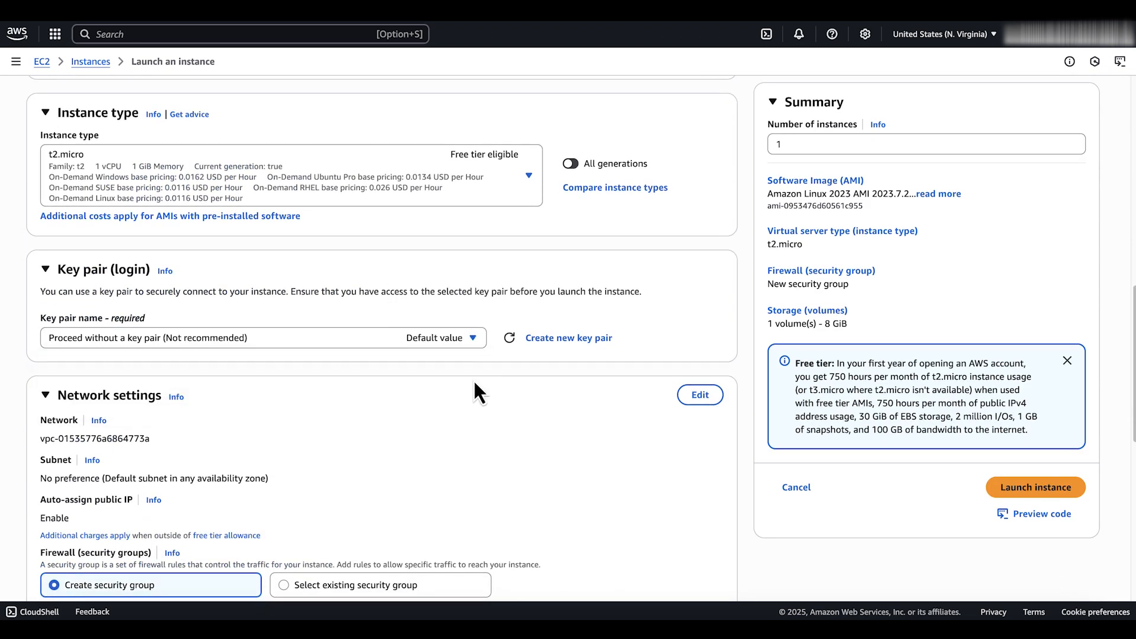
left_click(1013, 489)
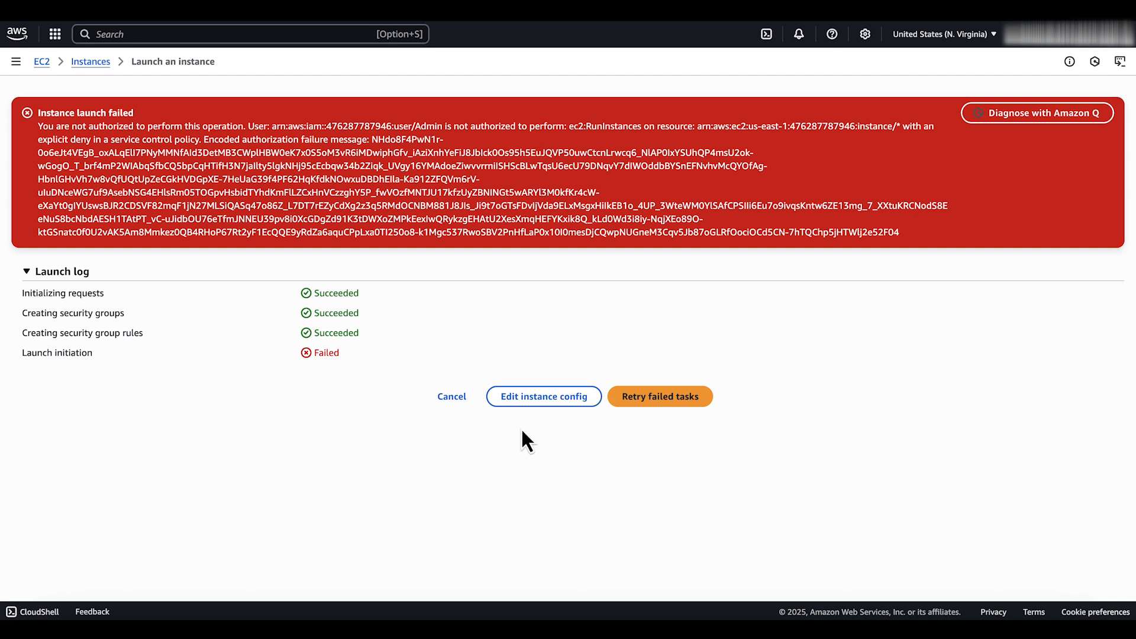
left_click(464, 406)
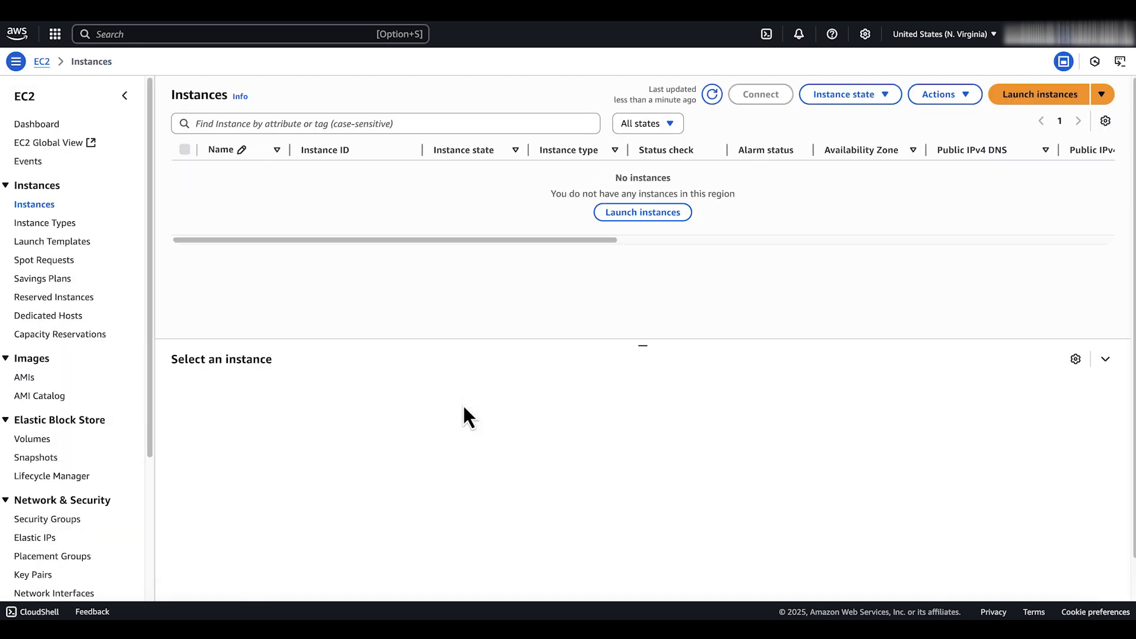
Start another instance launch and give it a tag with key Environment and value Development
left_click(1025, 99)
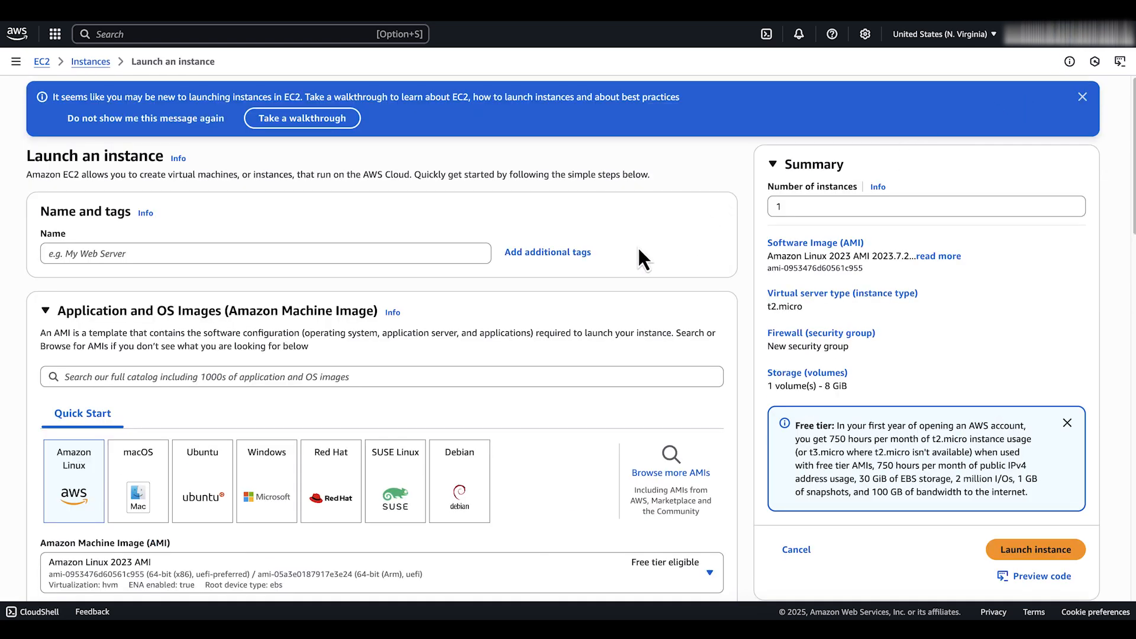
left_click(552, 253)
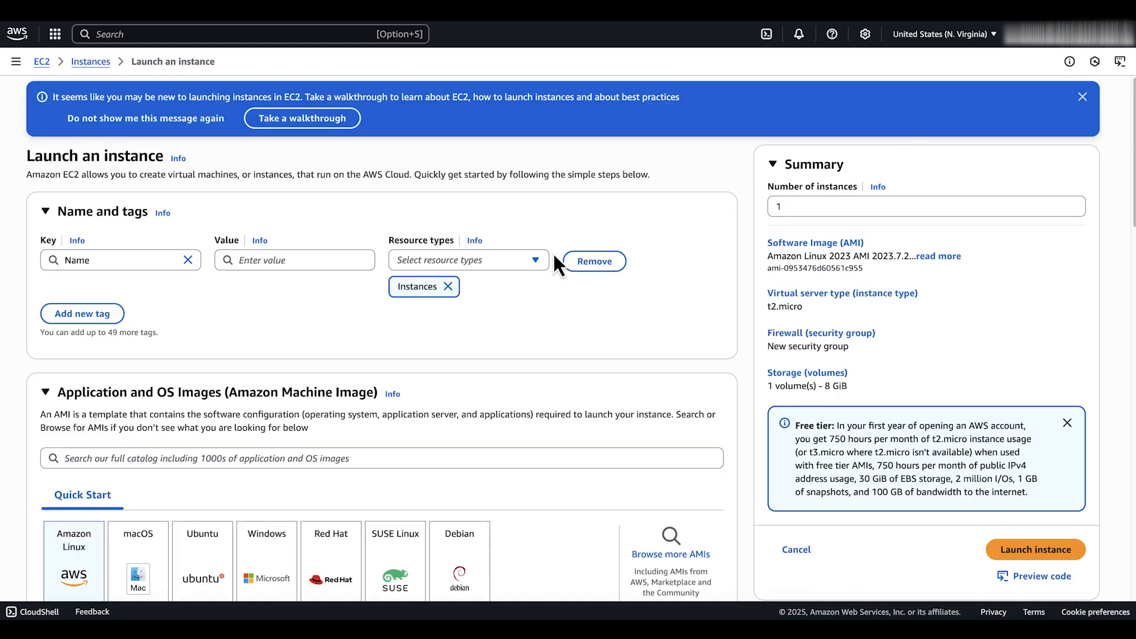
double_click(120, 260)
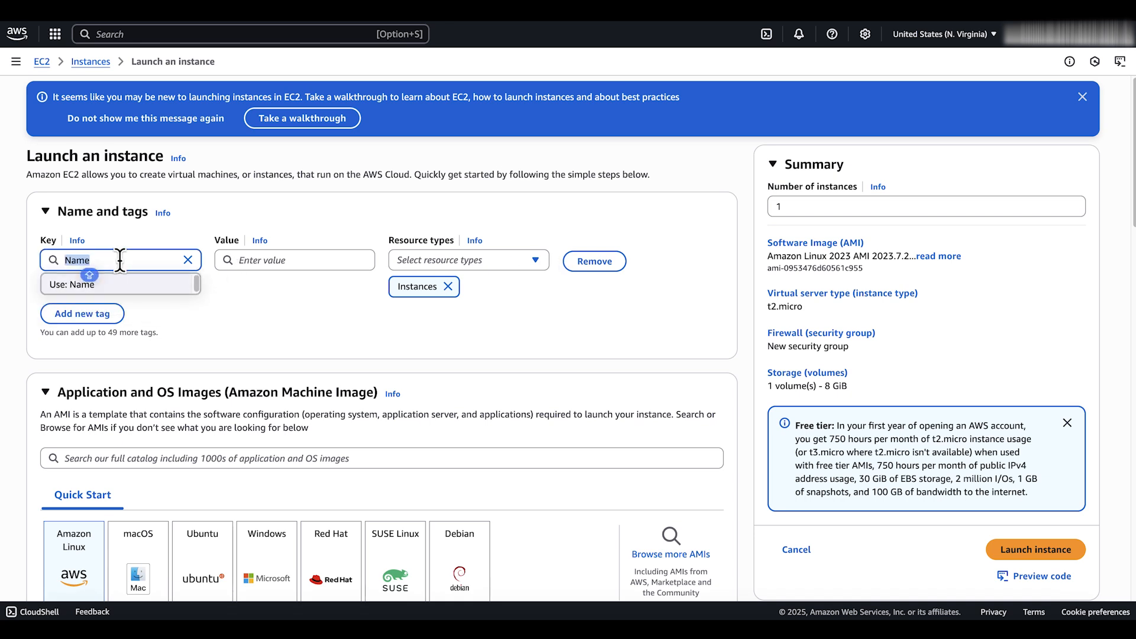
type("Environmet")
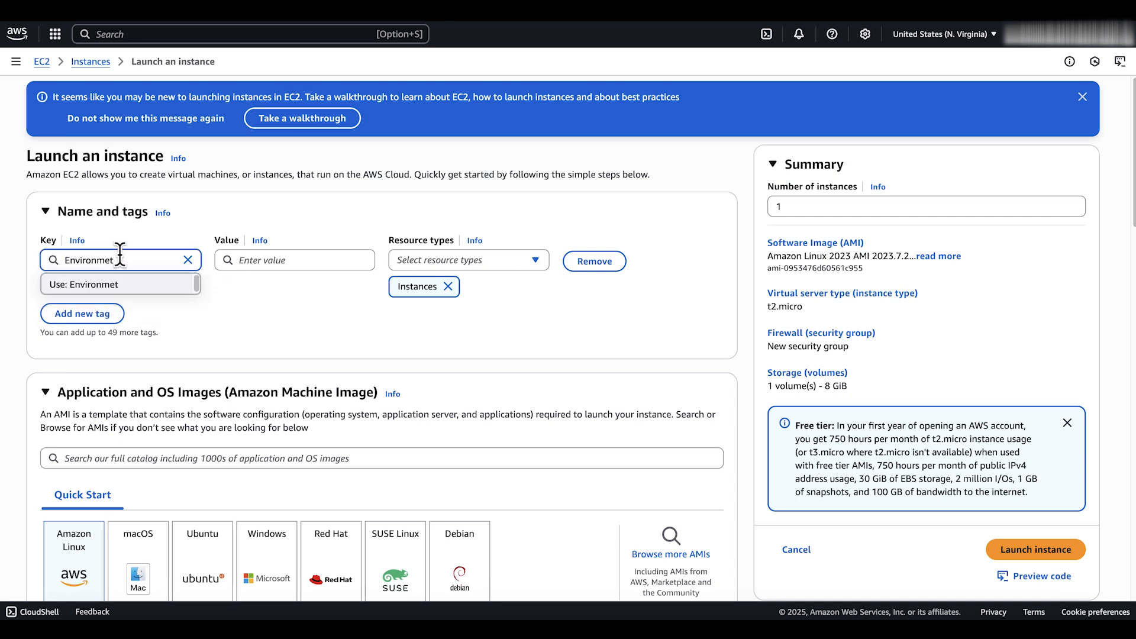
key("BackSpace")
type("nt")
left_click(225, 261)
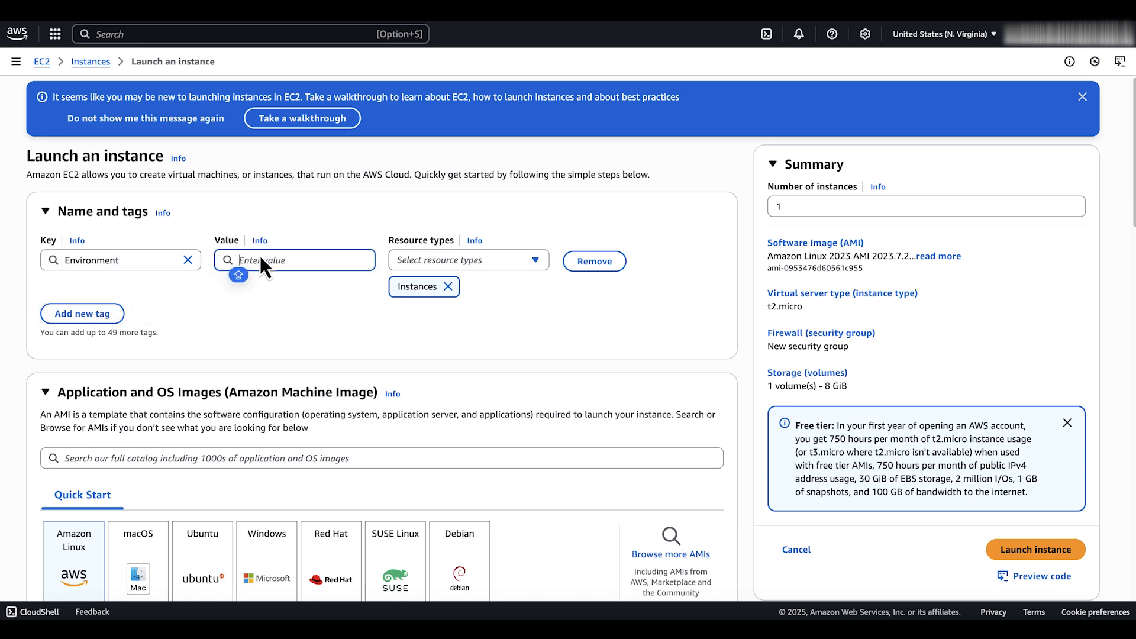
type("Deve")
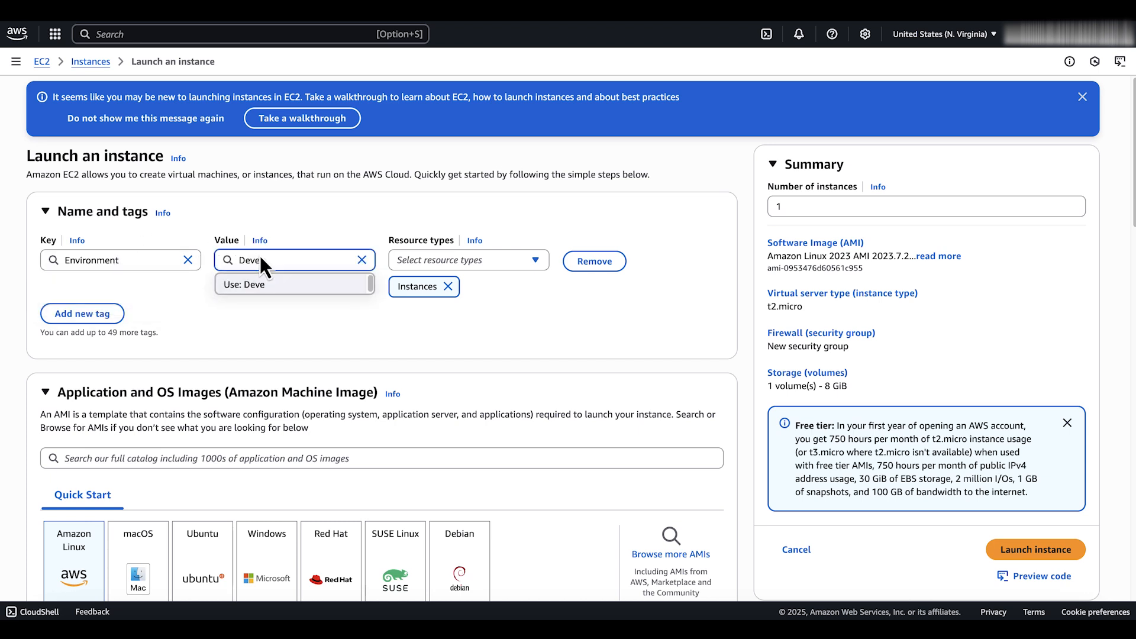
type("lopment")
Set the Development-tagged instance to proceed without a key pair
scroll(282, 308, "down", 2)
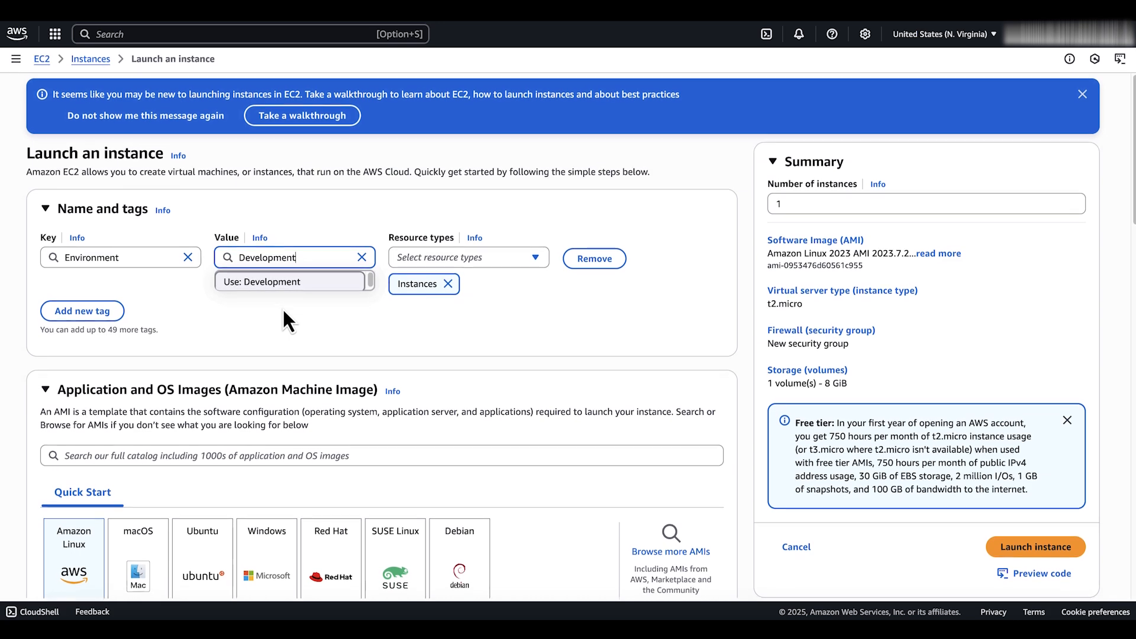
scroll(283, 307, "down", 10)
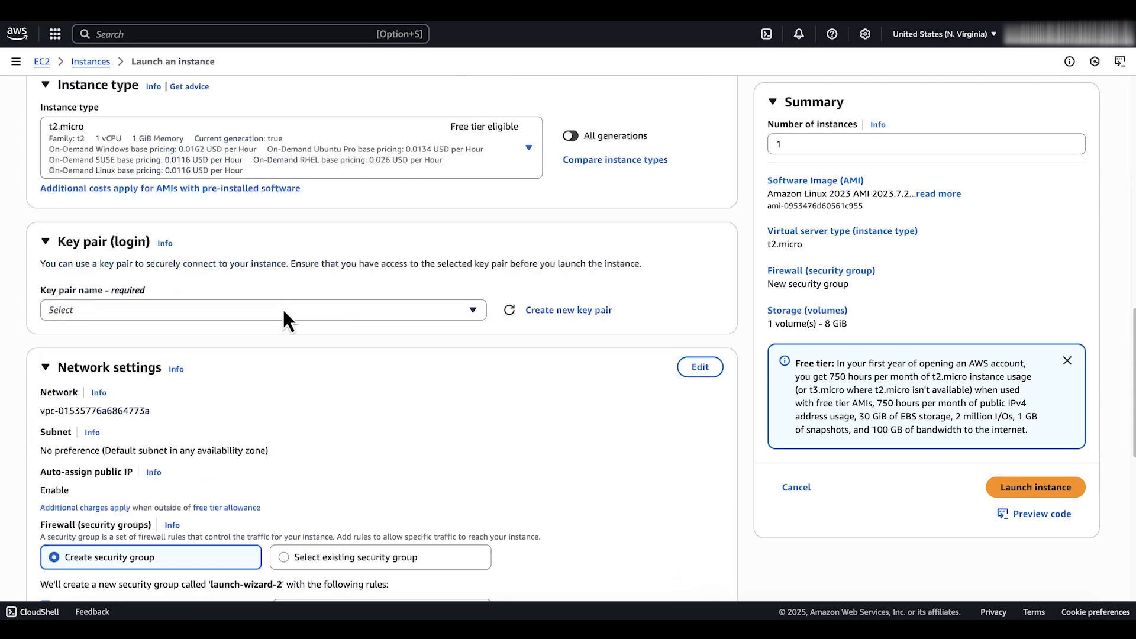
left_click(286, 310)
left_click(274, 354)
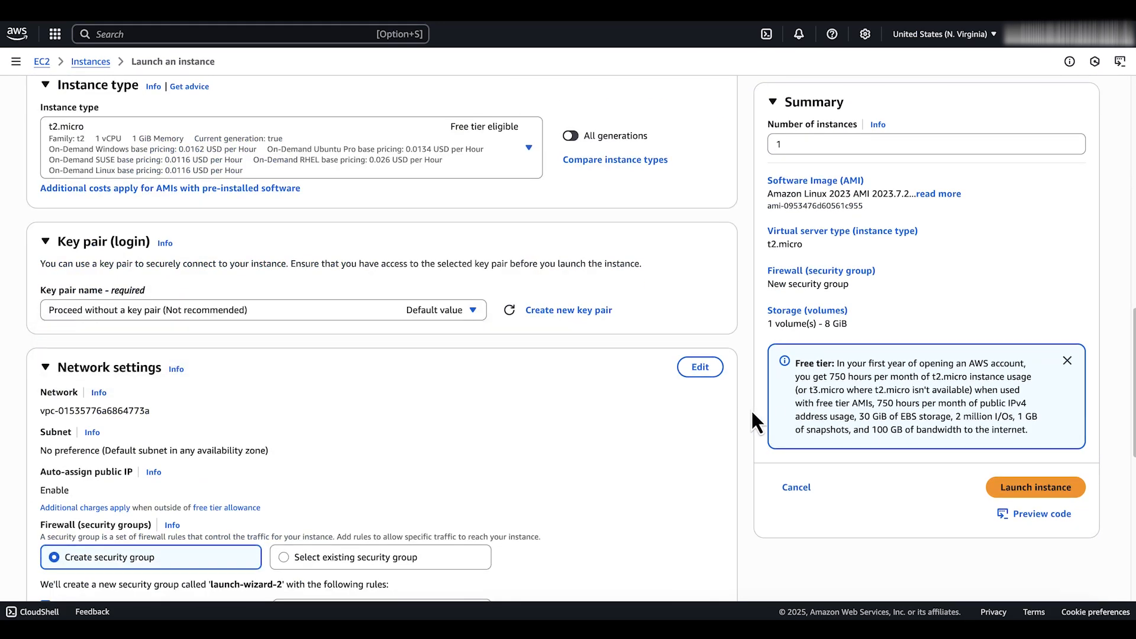
Try to launch the Development-tagged instance, and return to the instances list
left_click(1022, 495)
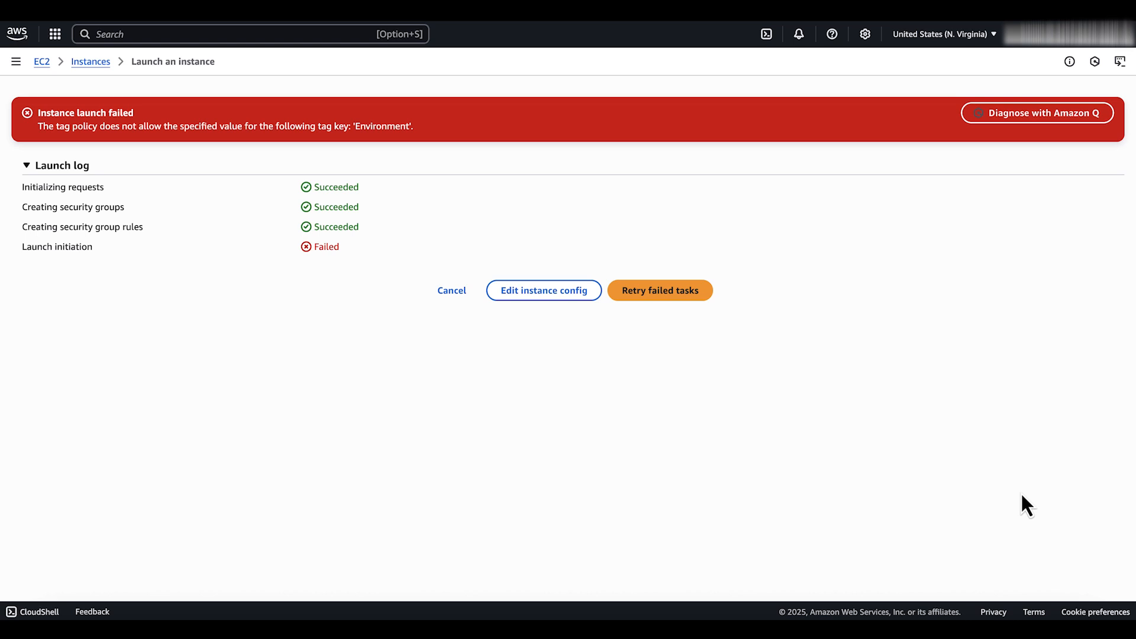
left_click(467, 294)
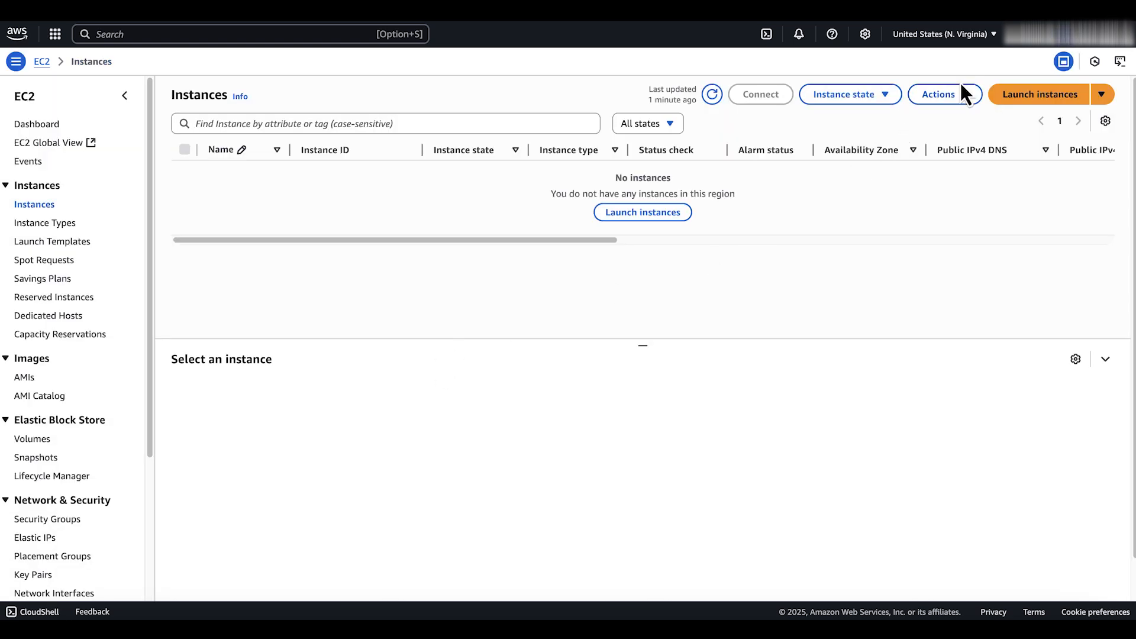
Start another instance launch and give it a tag with key Environment and value Preprod
left_click(1024, 97)
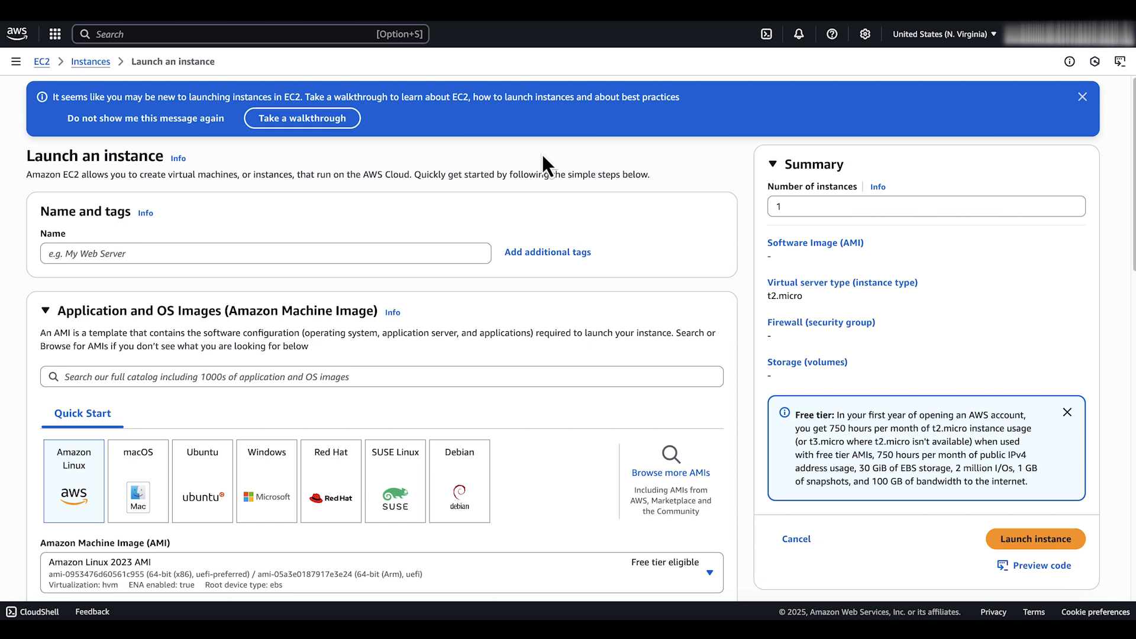
left_click(570, 253)
left_click(138, 261)
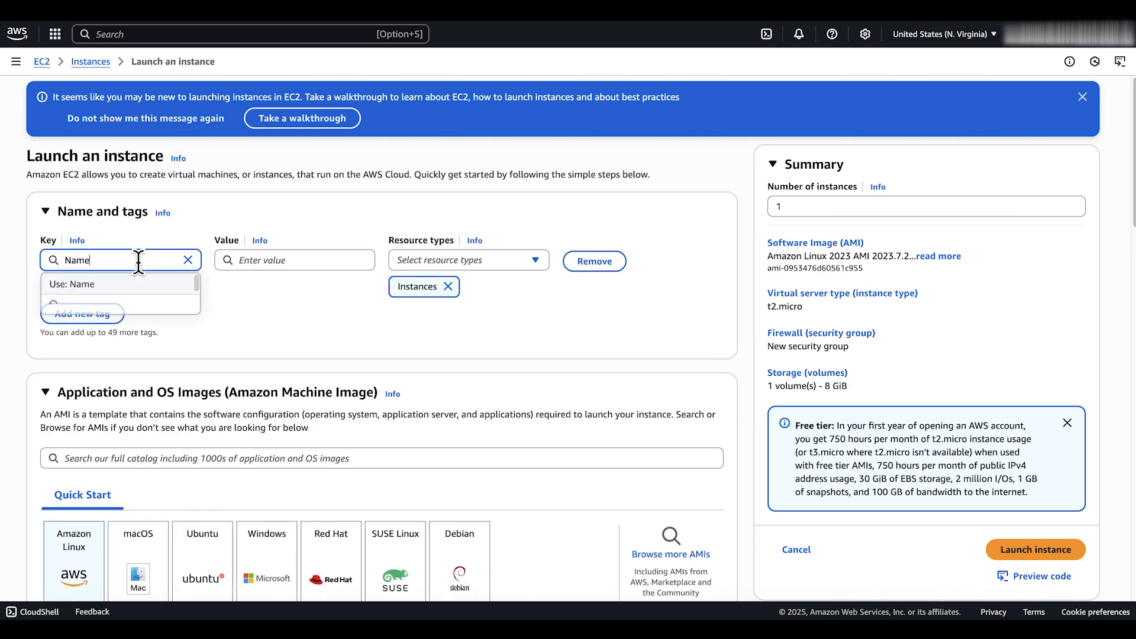
double_click(138, 260)
type("E")
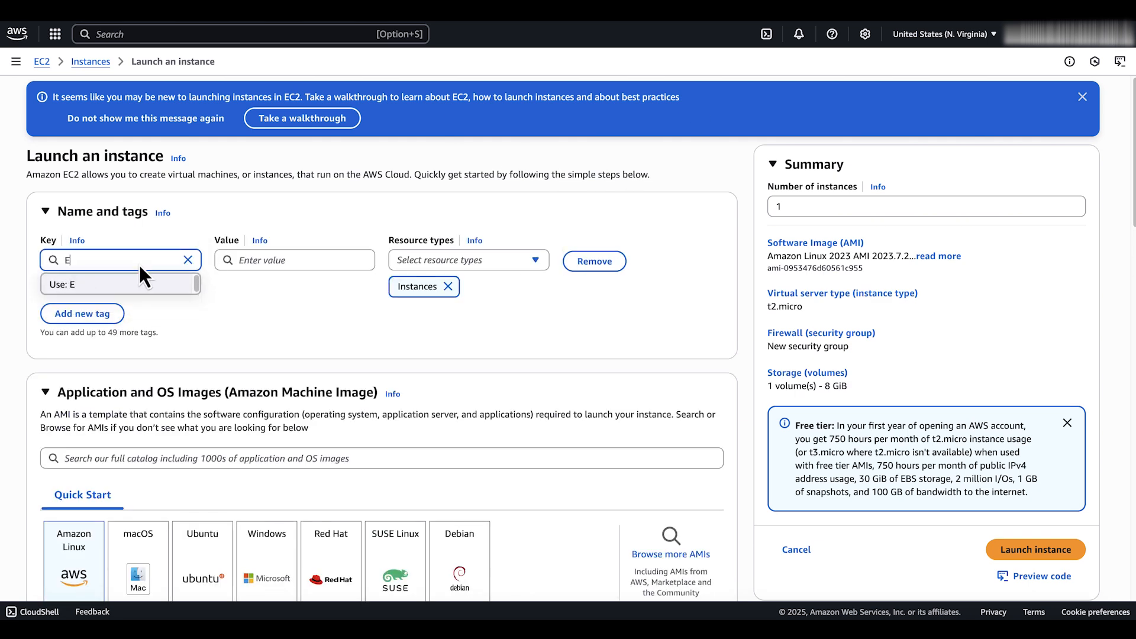
type("nvironment")
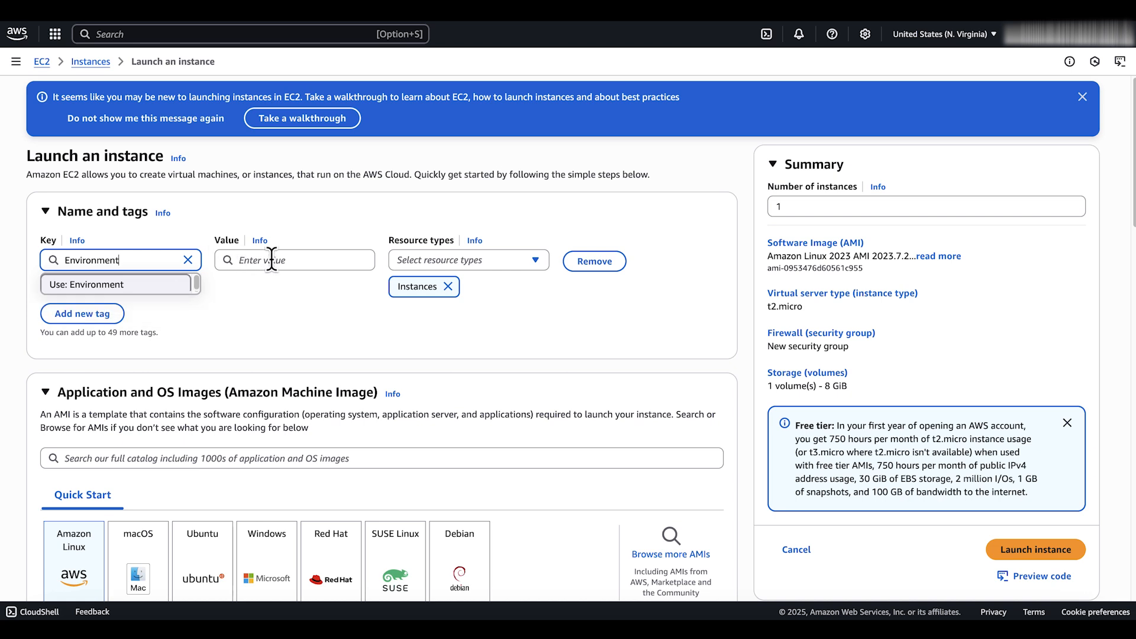
left_click(273, 260)
type("P")
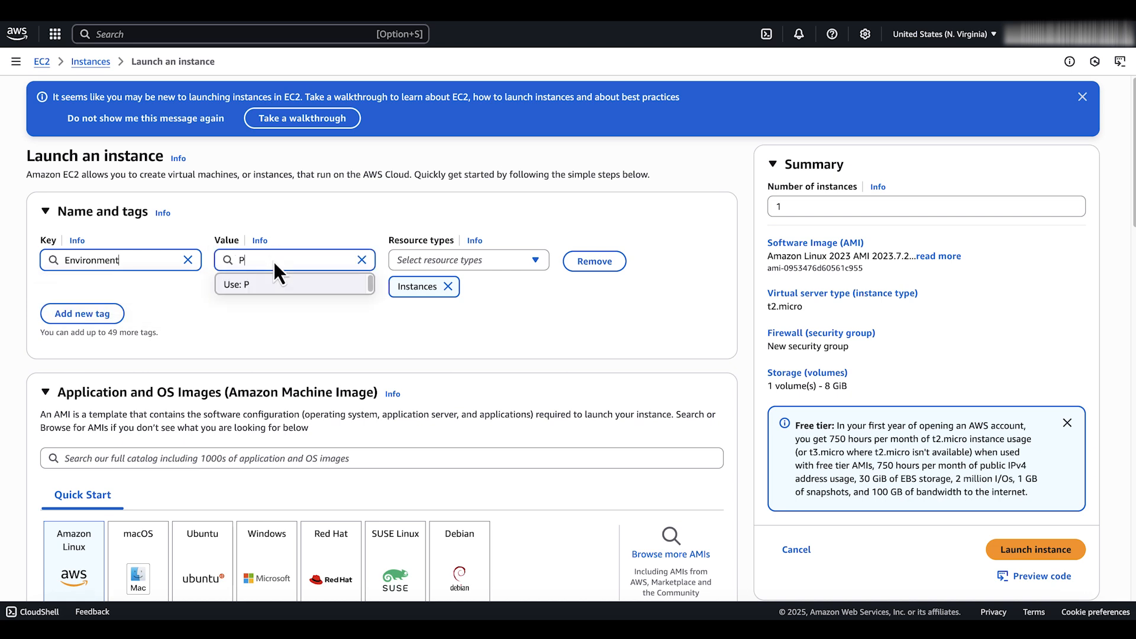
type("repared")
Set the Preprod-tagged instance to proceed without a key pair and launch it as a t2.micro
scroll(296, 321, "down", 10)
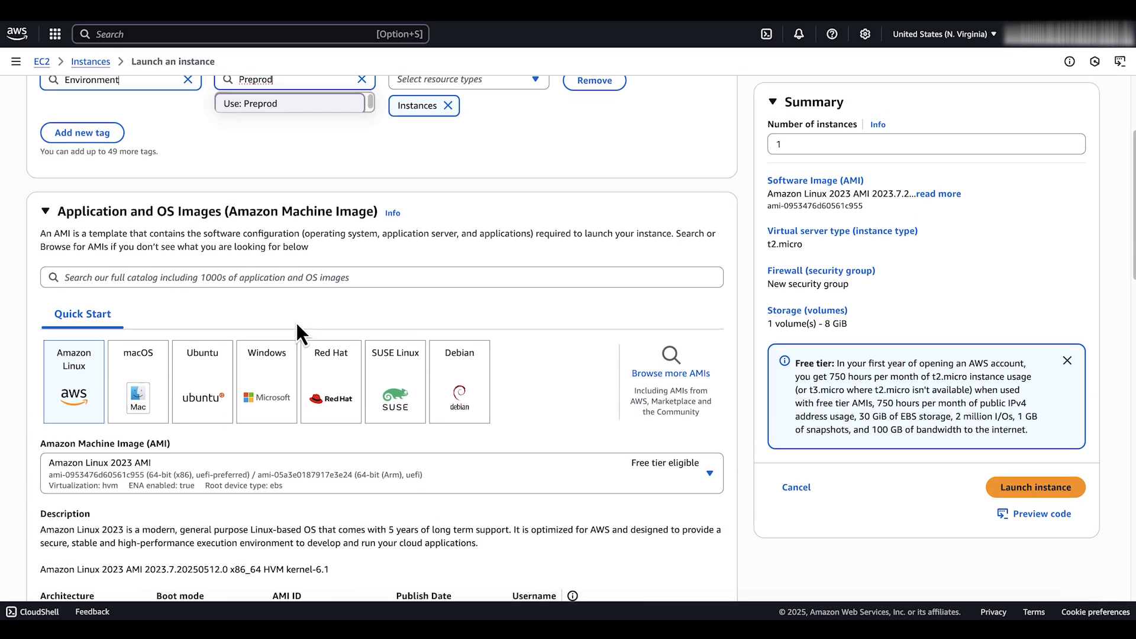
scroll(174, 344, "down", 1)
left_click(163, 391)
left_click(166, 432)
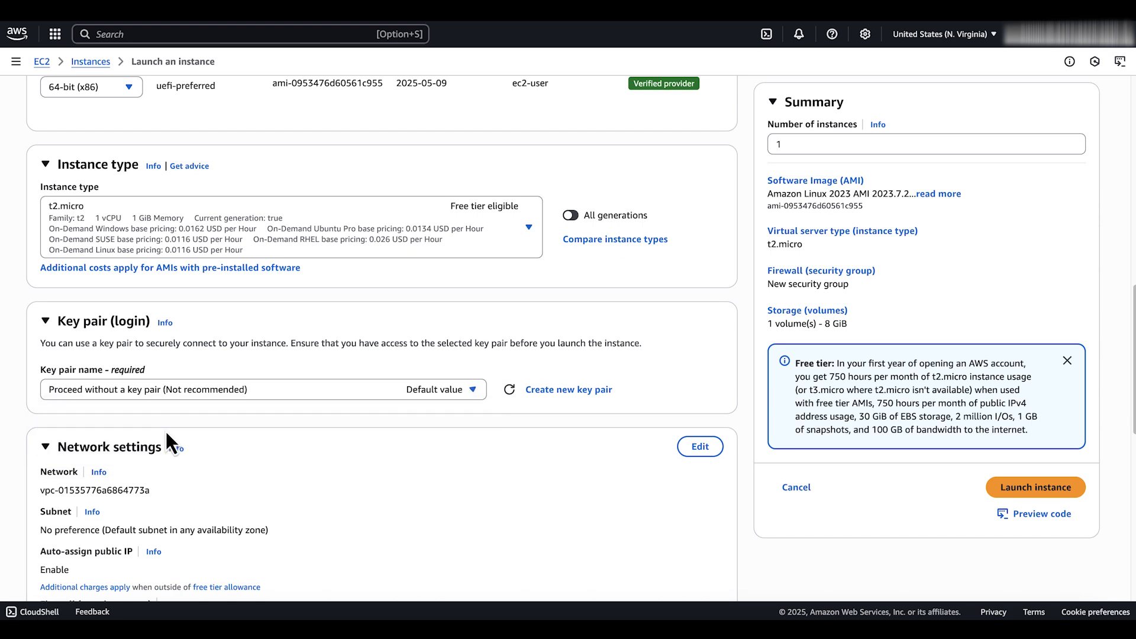
scroll(322, 453, "down", 1)
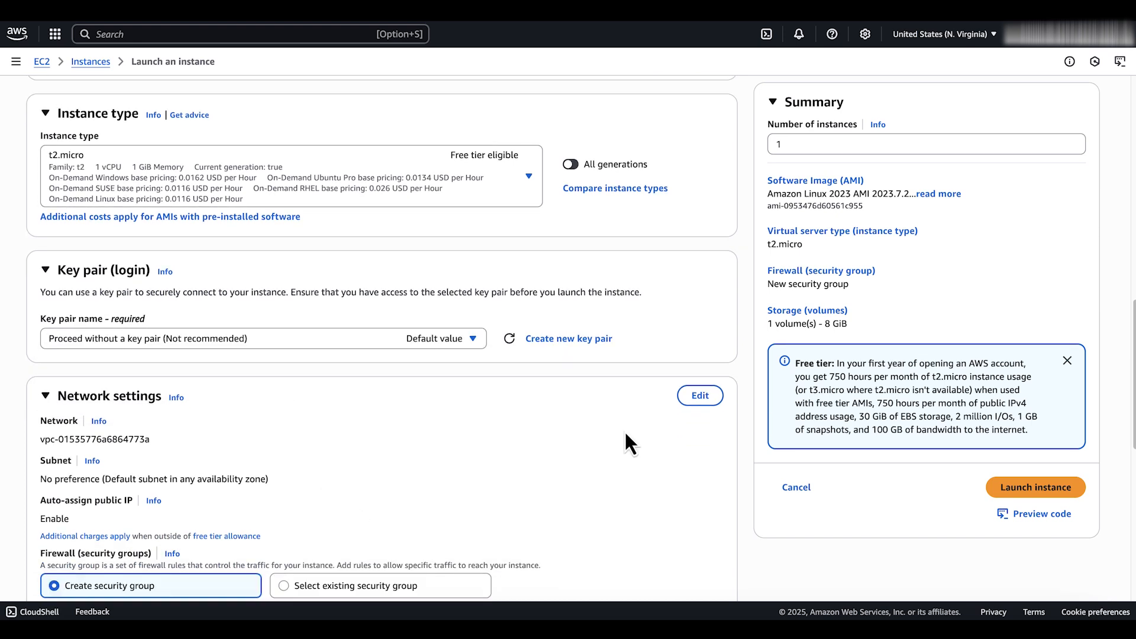
left_click(1010, 489)
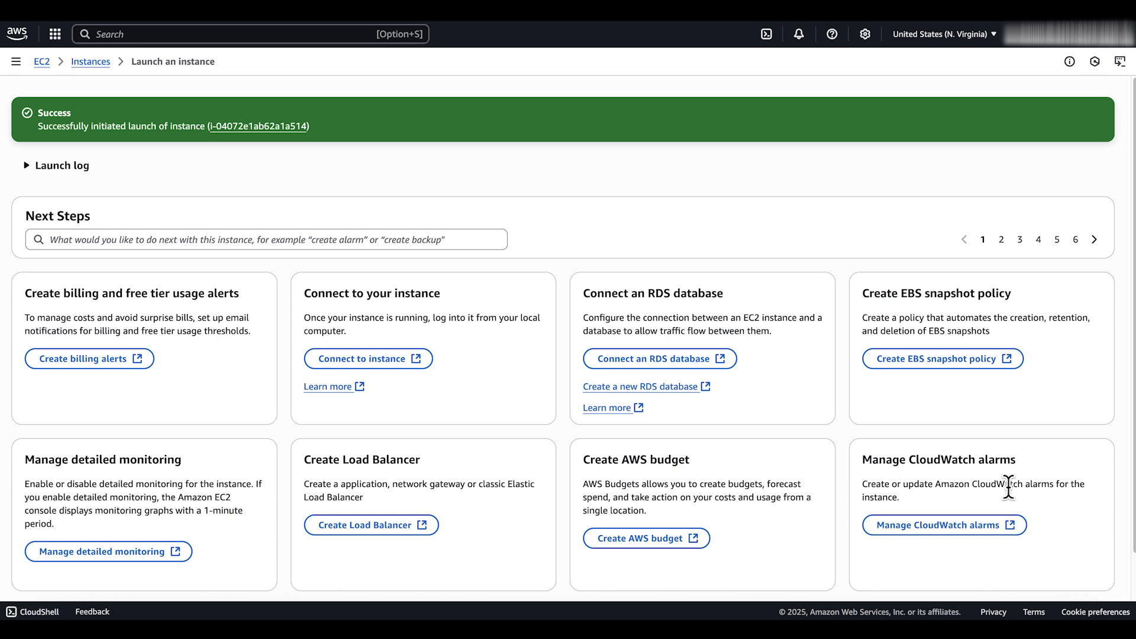
Refresh the instances list, open the newly launched instance and check its tags
left_click(93, 63)
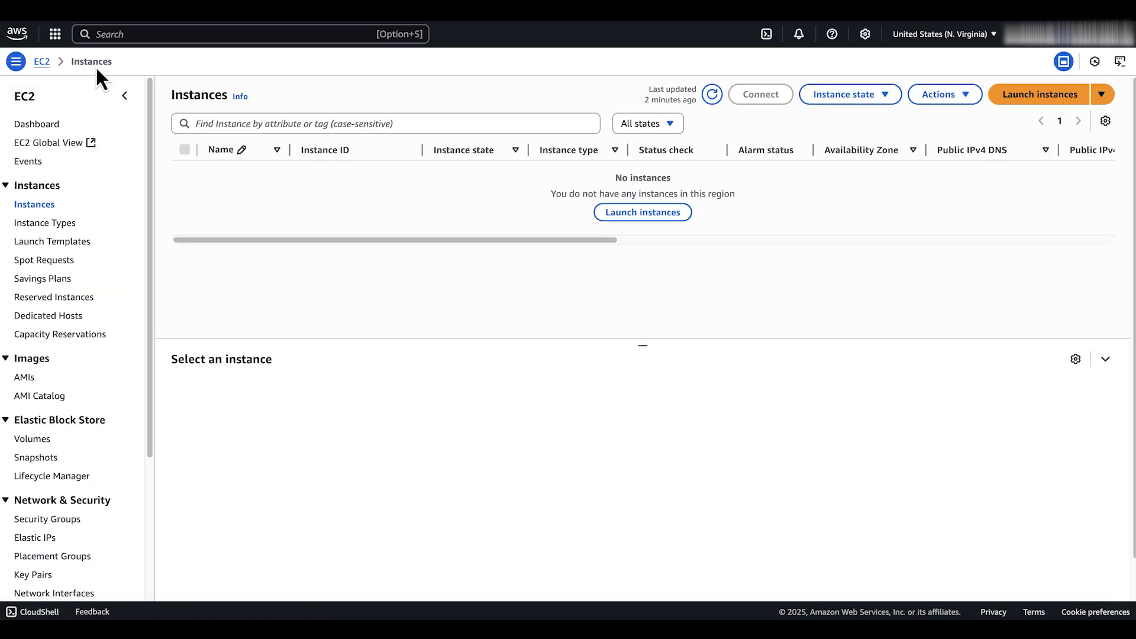
left_click(712, 94)
left_click(382, 172)
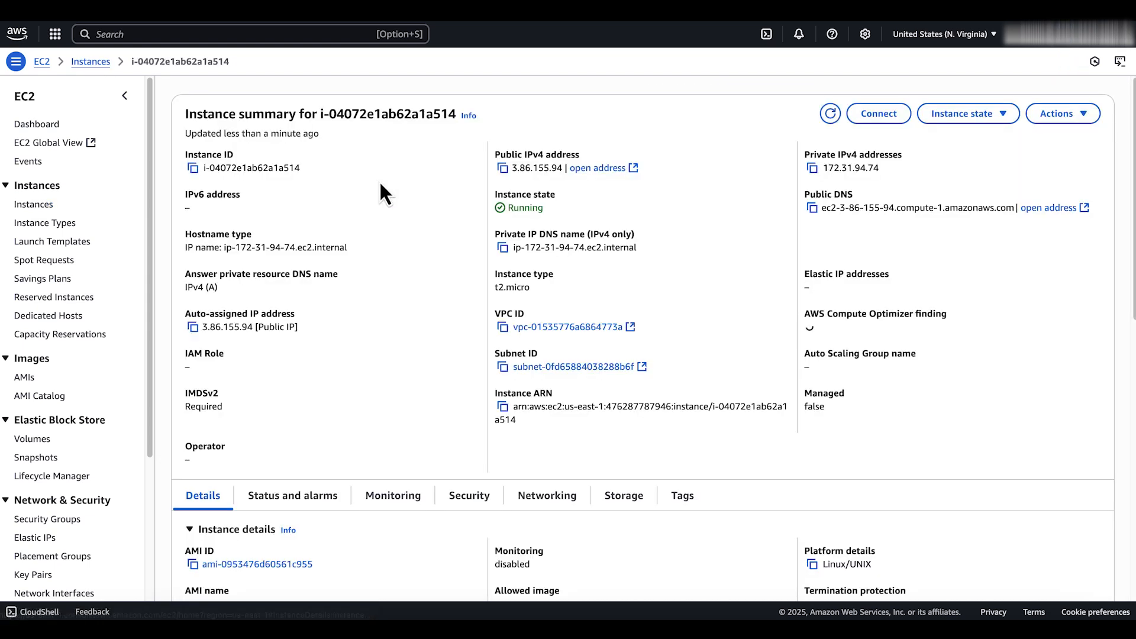
left_click(680, 511)
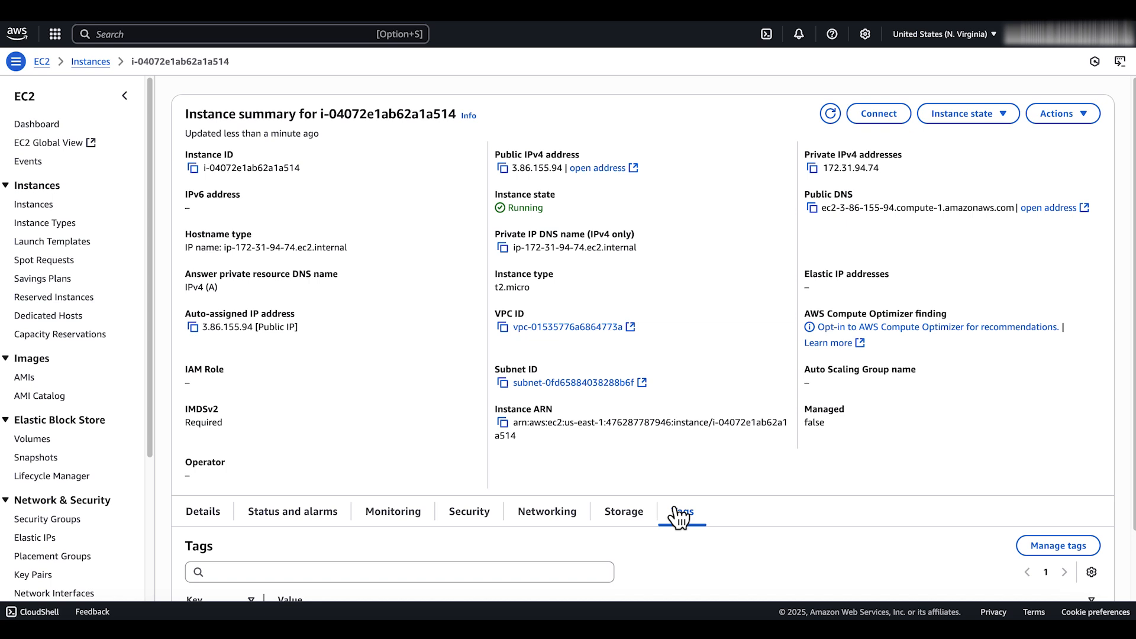
scroll(697, 503, "down", 2)
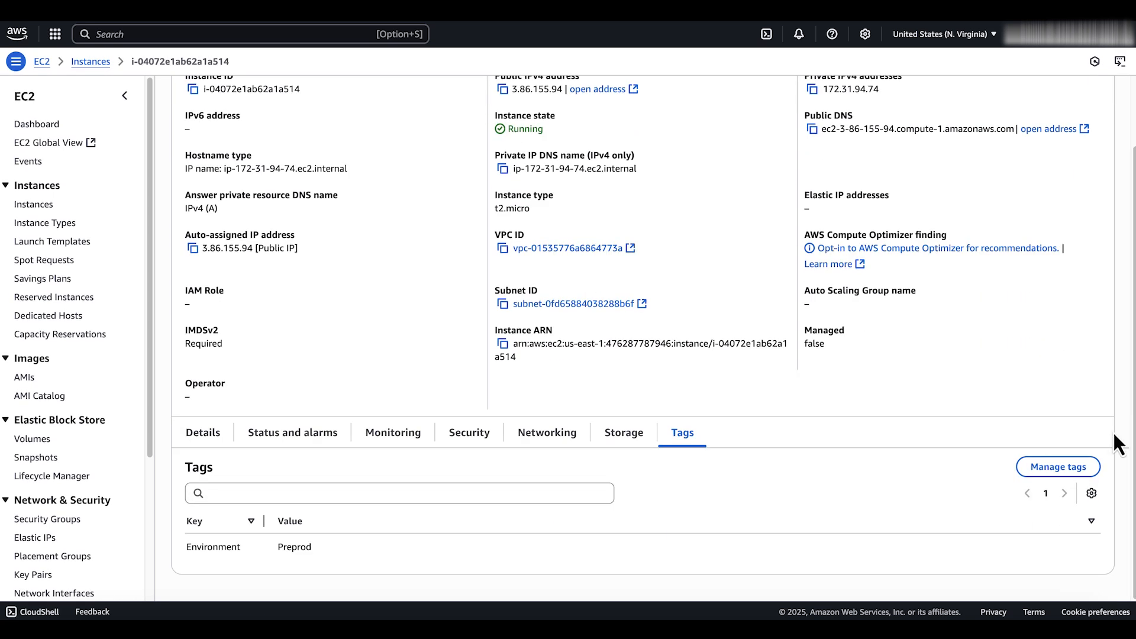
Try to remove the Environment tag from the running instance and save the change
left_click(1061, 471)
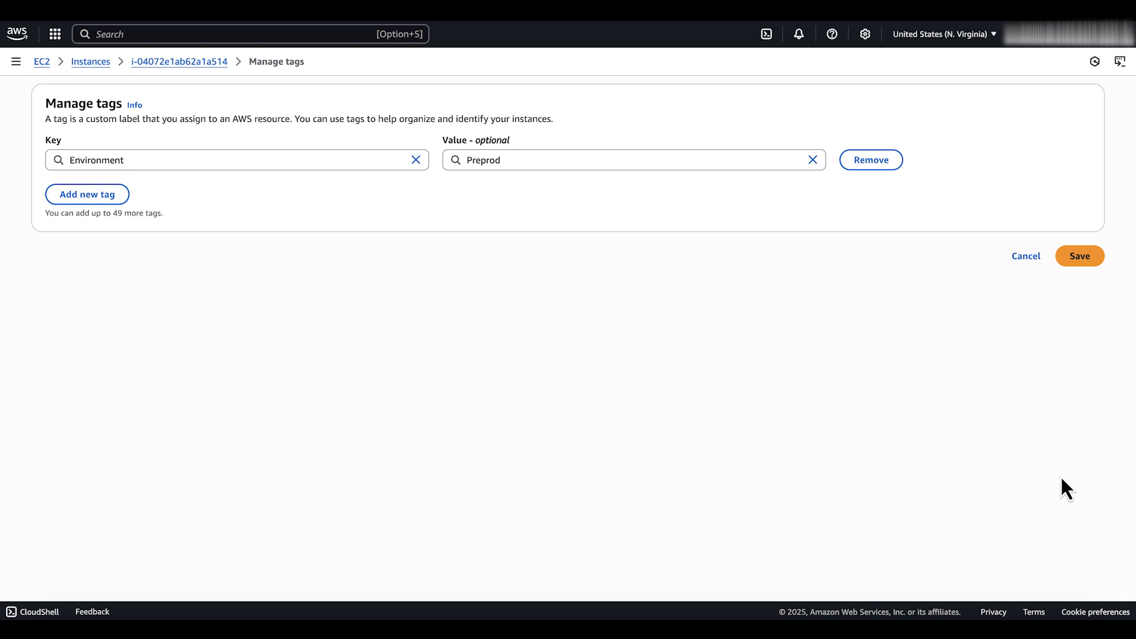
left_click(882, 166)
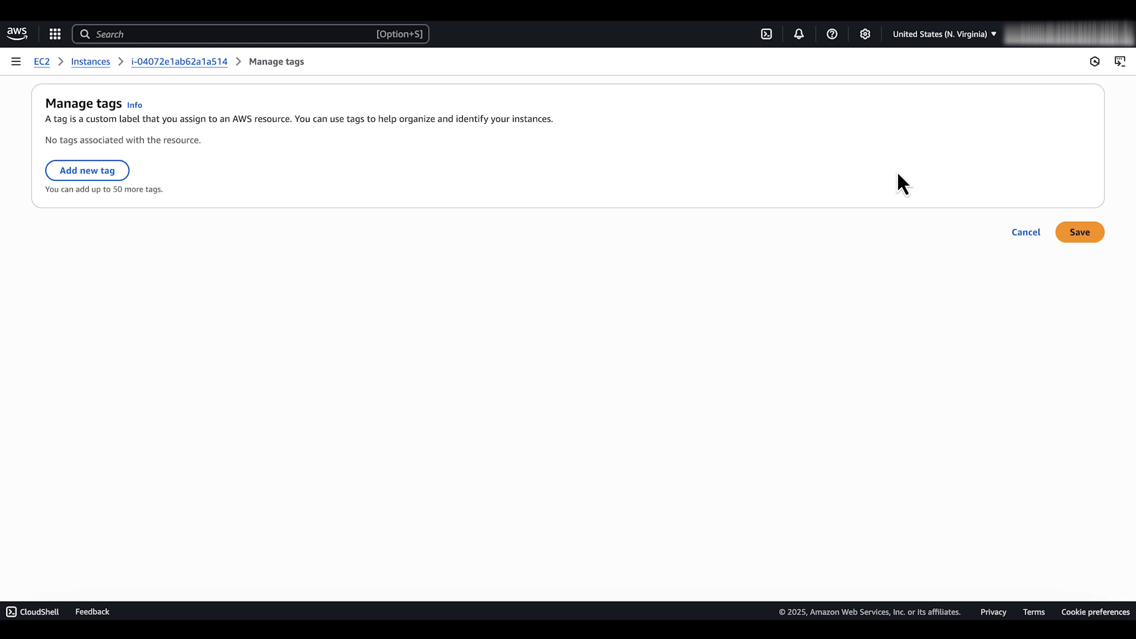
left_click(1080, 237)
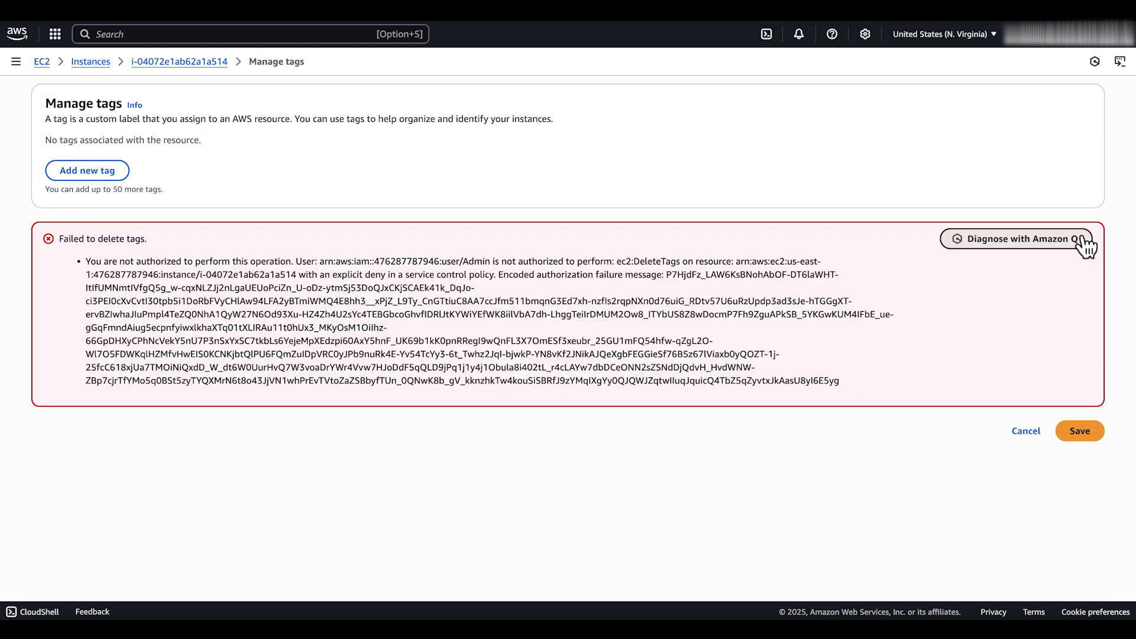